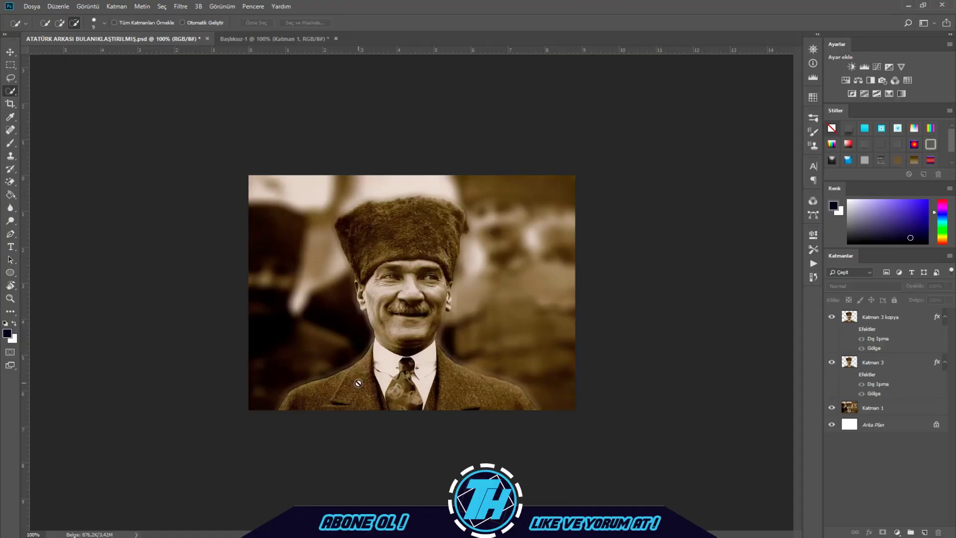
- Compare the example portrait's cutout and blurred backdrop by hiding and showing the Katman 1 and Arka Plan layers
key("v")
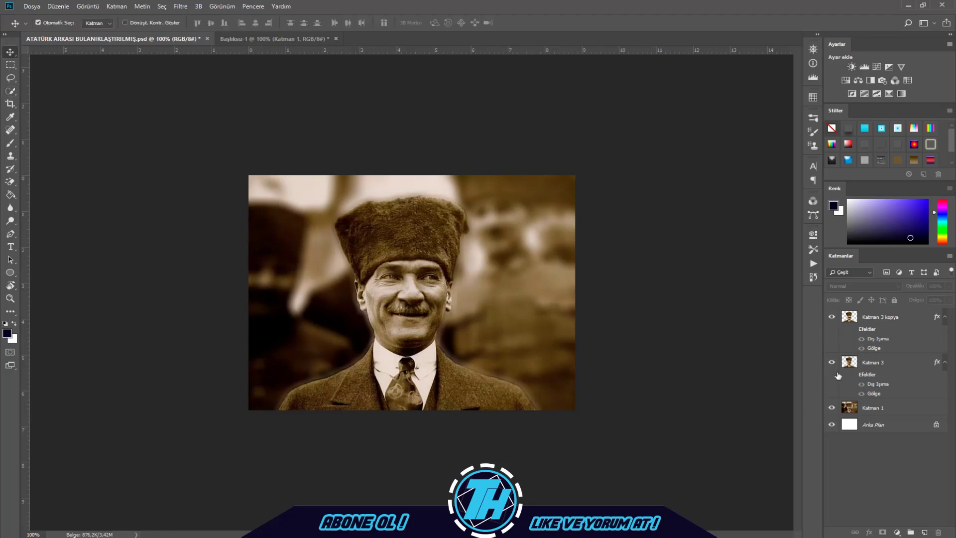
left_click(832, 408)
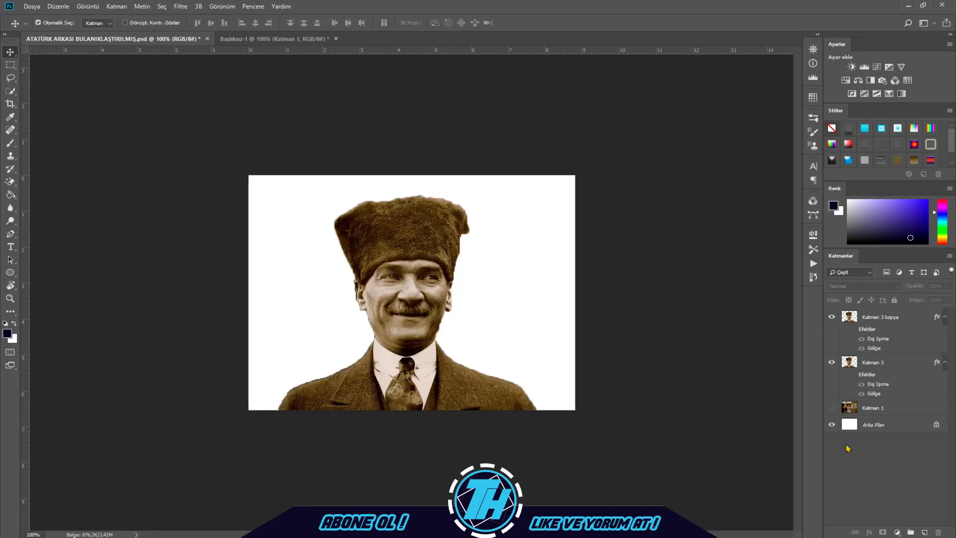
left_click(832, 425)
left_click(831, 408)
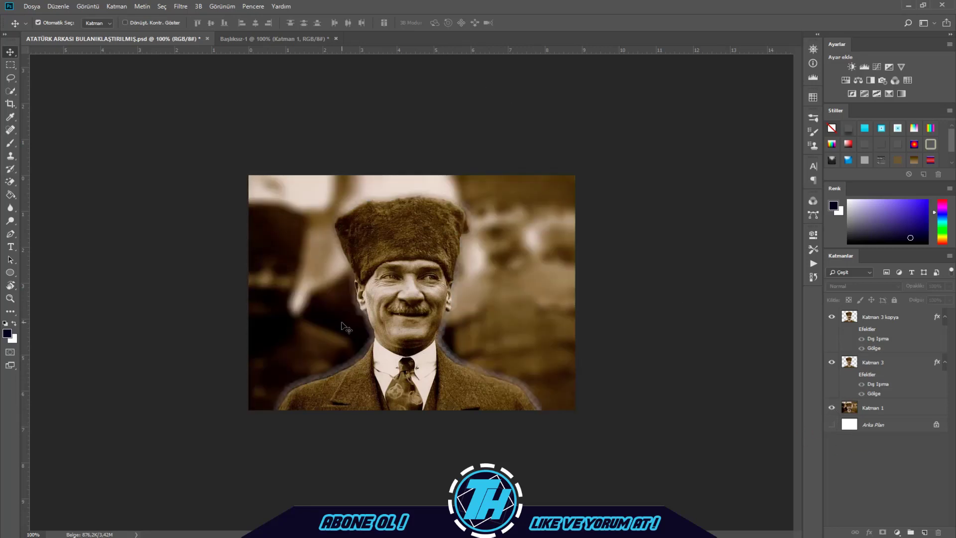
left_click(832, 425)
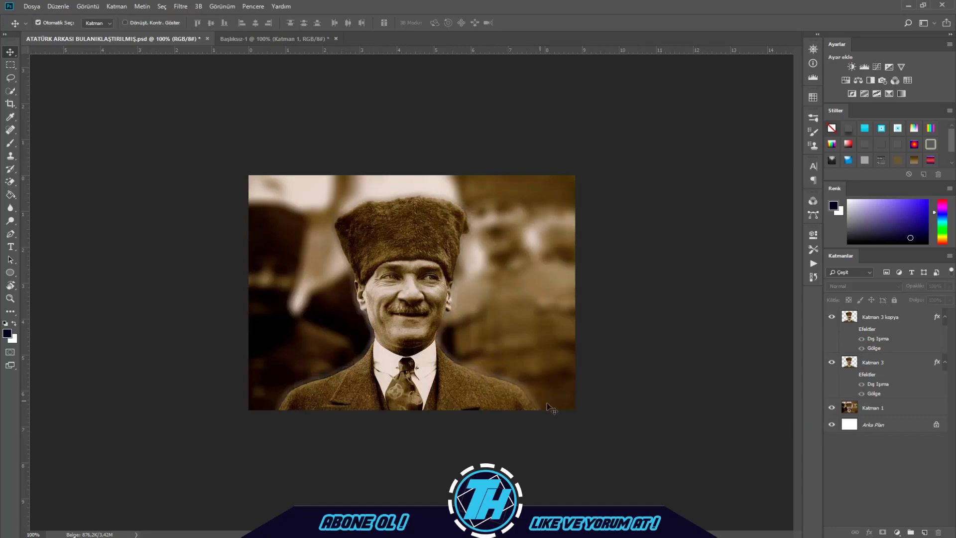
- Switch to the Başlıksız-1 document and select the background around the foreground man with the Quick Selection tool
key("ctrl+Tab")
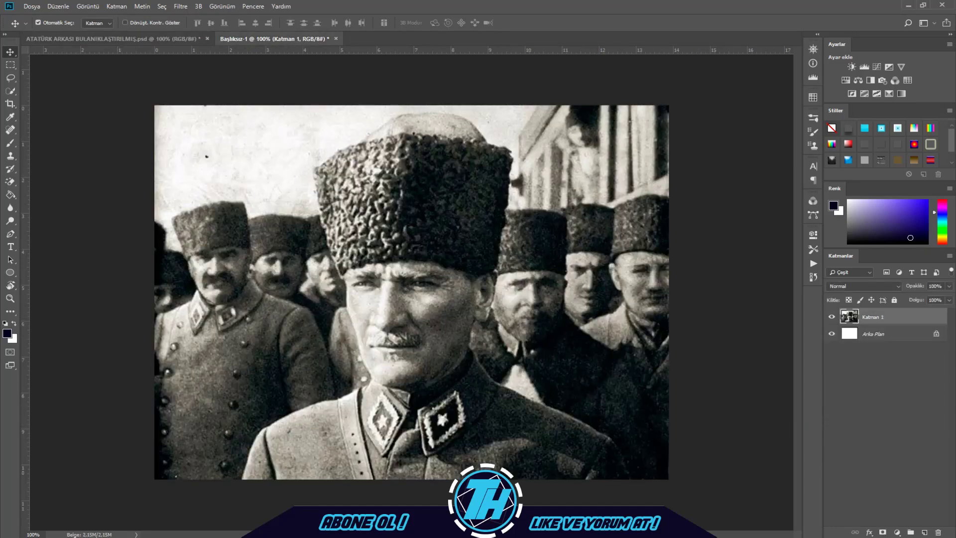
left_click(10, 90)
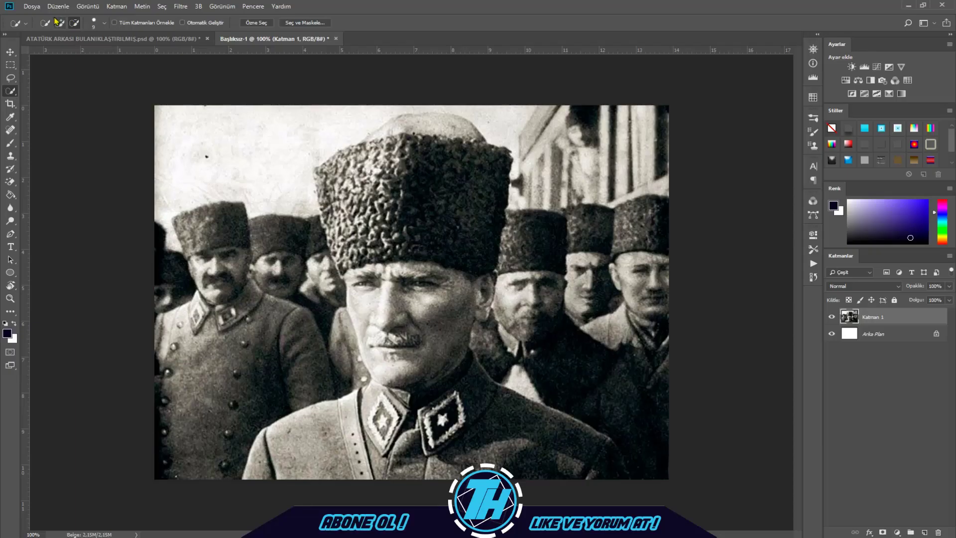
left_click(249, 95)
mouse_move(417, 468)
left_mouse_down()
mouse_move(370, 458)
mouse_move(640, 473)
mouse_move(494, 448)
mouse_move(437, 398)
mouse_move(379, 389)
mouse_move(425, 283)
mouse_move(424, 185)
left_mouse_up()
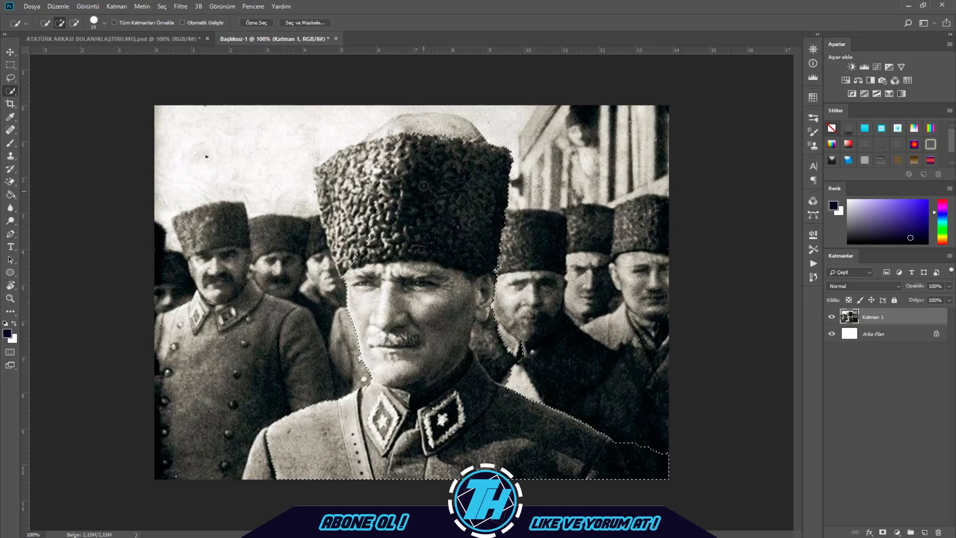
key("ctrl+d")
mouse_move(260, 329)
left_mouse_down()
mouse_move(291, 314)
mouse_move(293, 292)
mouse_move(269, 208)
mouse_move(228, 144)
mouse_move(259, 113)
mouse_move(434, 104)
mouse_move(611, 143)
mouse_move(642, 291)
mouse_move(652, 436)
mouse_move(595, 378)
mouse_move(484, 344)
mouse_move(510, 359)
mouse_move(658, 295)
mouse_move(600, 221)
mouse_move(545, 294)
mouse_move(540, 235)
mouse_move(589, 143)
mouse_move(649, 128)
mouse_move(666, 133)
mouse_move(631, 401)
left_mouse_up()
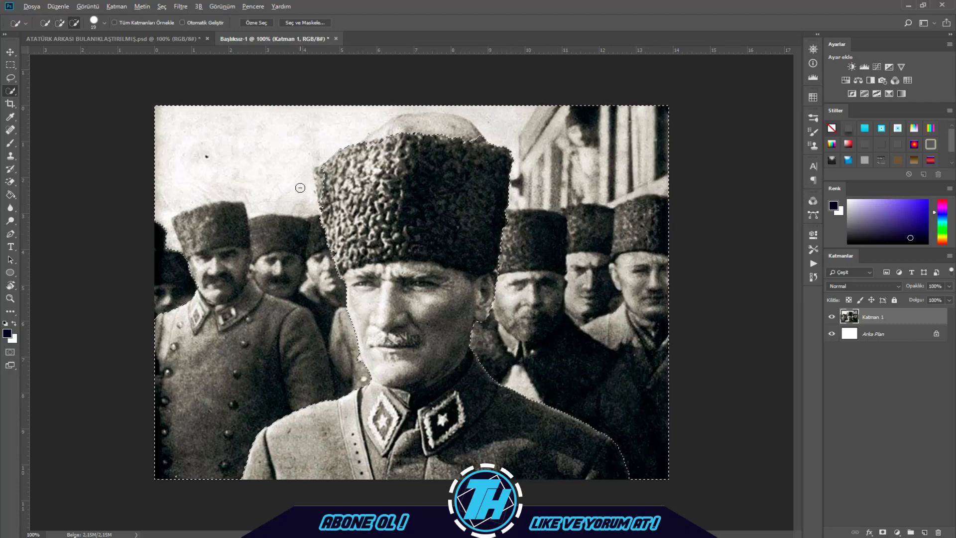
- Subtract the left edge of the foreground man's hat from the background selection using a size 12 Quick Selection brush
scroll(298, 188, "up", 5)
scroll(275, 143, "down", 5)
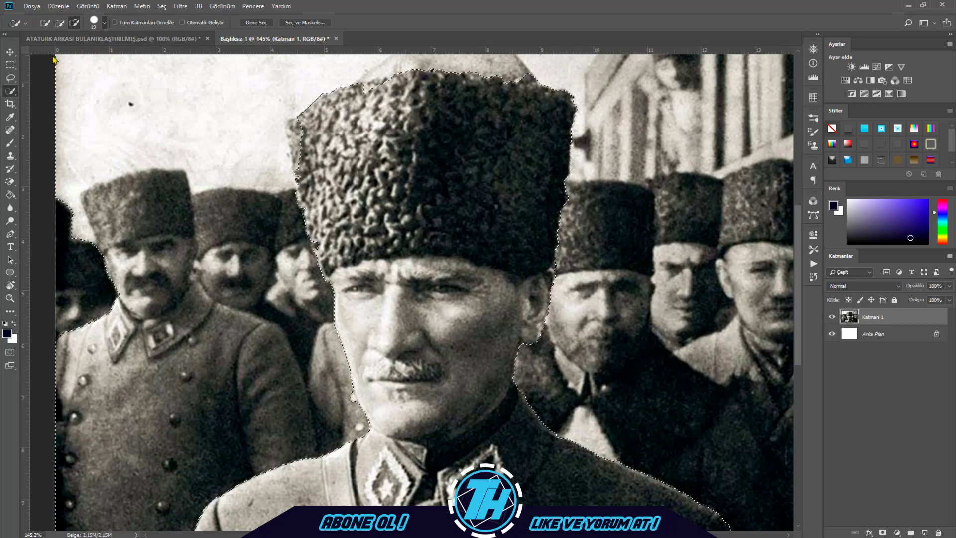
left_click_drag(53, 57, 50, 57)
left_click(295, 124)
left_click_drag(294, 126, 294, 143)
scroll(502, 144, "down", 3)
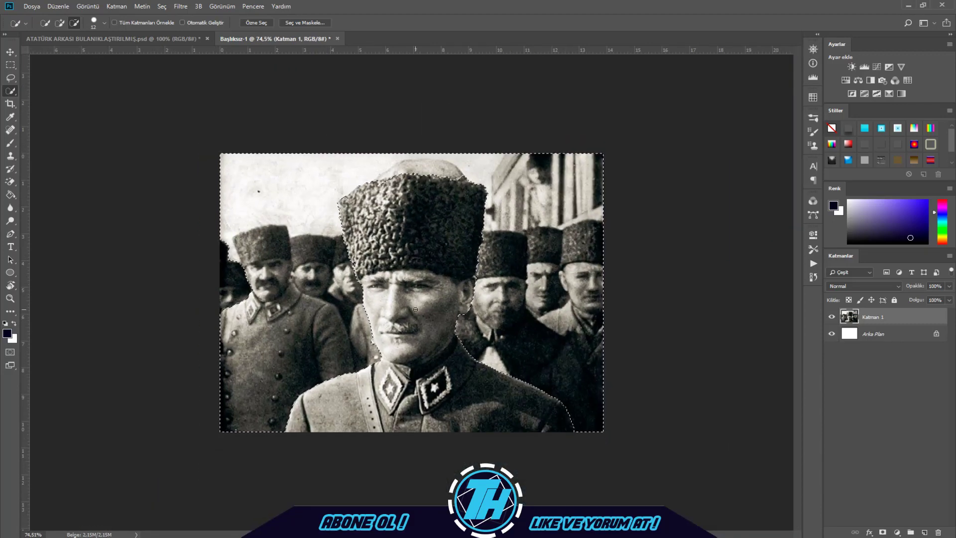
- Subtract the pale crown on top of the foreground man's hat from the background selection
scroll(415, 309, "up", 3)
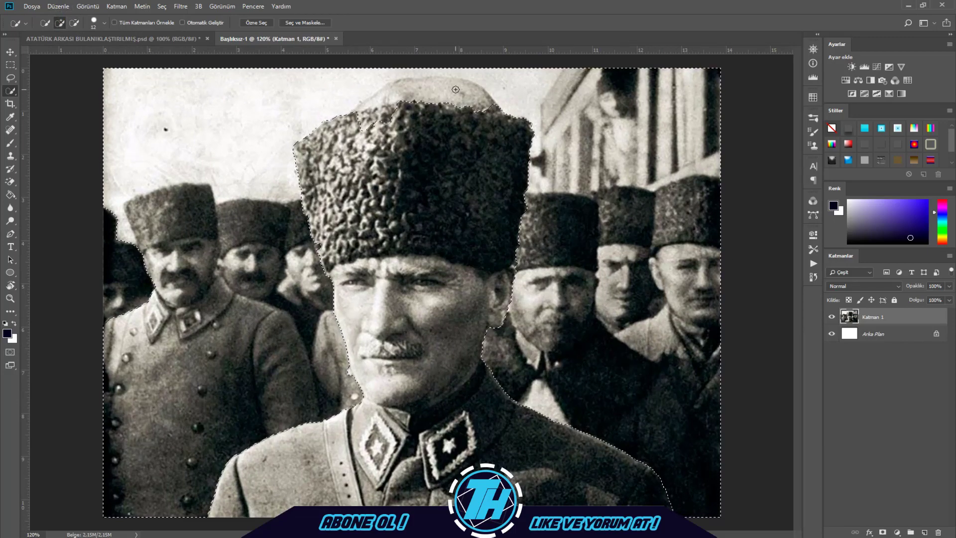
scroll(456, 89, "down", 3)
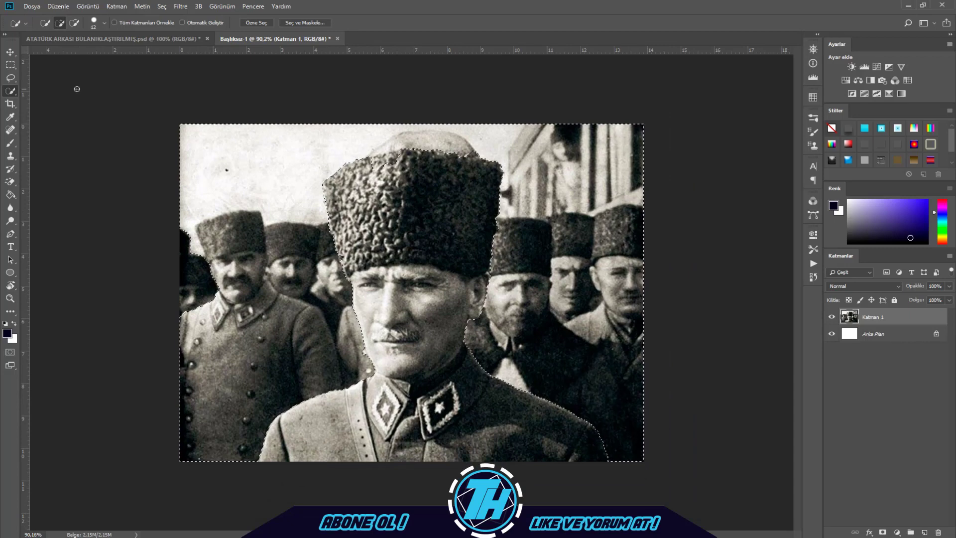
key("alt")
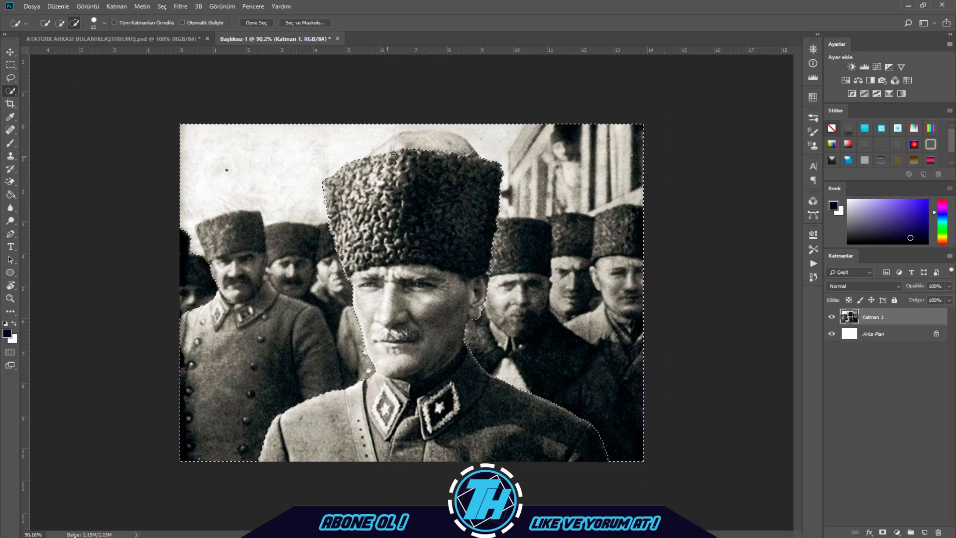
mouse_move(393, 155)
left_mouse_down()
mouse_move(370, 170)
mouse_move(378, 158)
mouse_move(426, 142)
mouse_move(373, 149)
left_mouse_up()
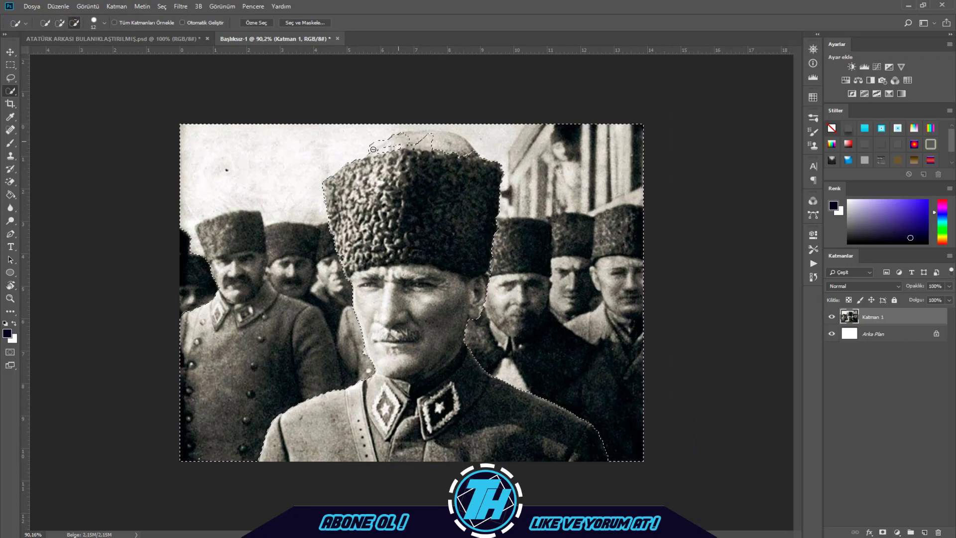
scroll(385, 152, "up", 3)
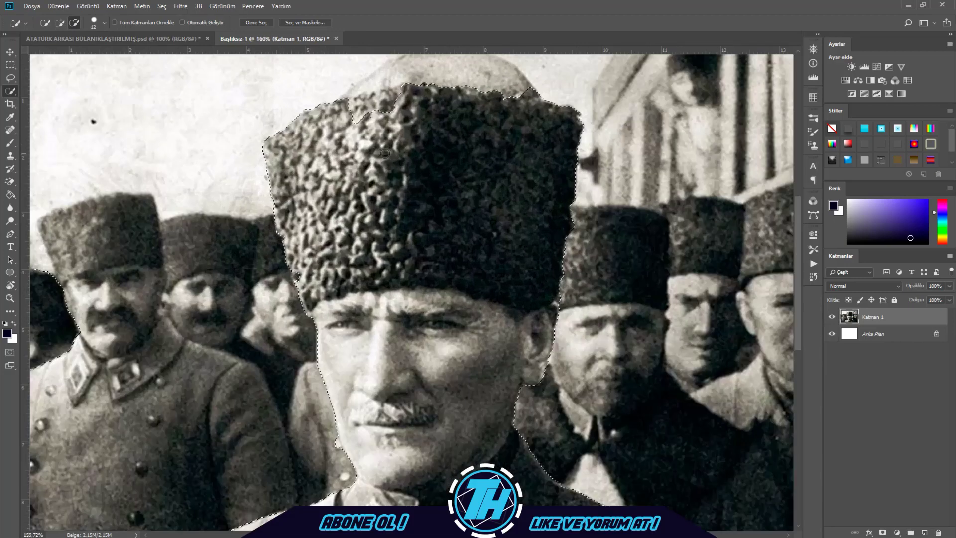
scroll(385, 154, "up", 3)
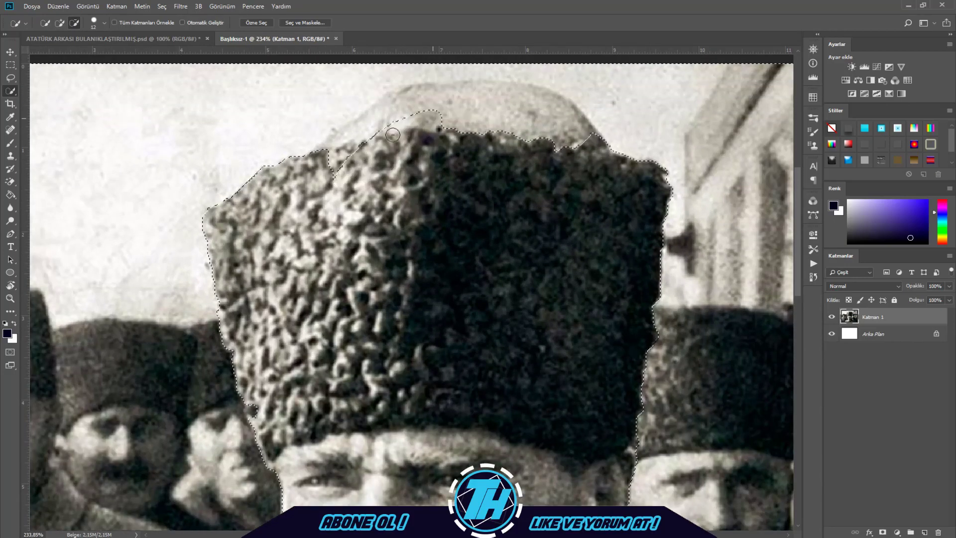
mouse_move(350, 157)
left_mouse_down()
mouse_move(401, 103)
mouse_move(422, 100)
mouse_move(506, 124)
left_mouse_up()
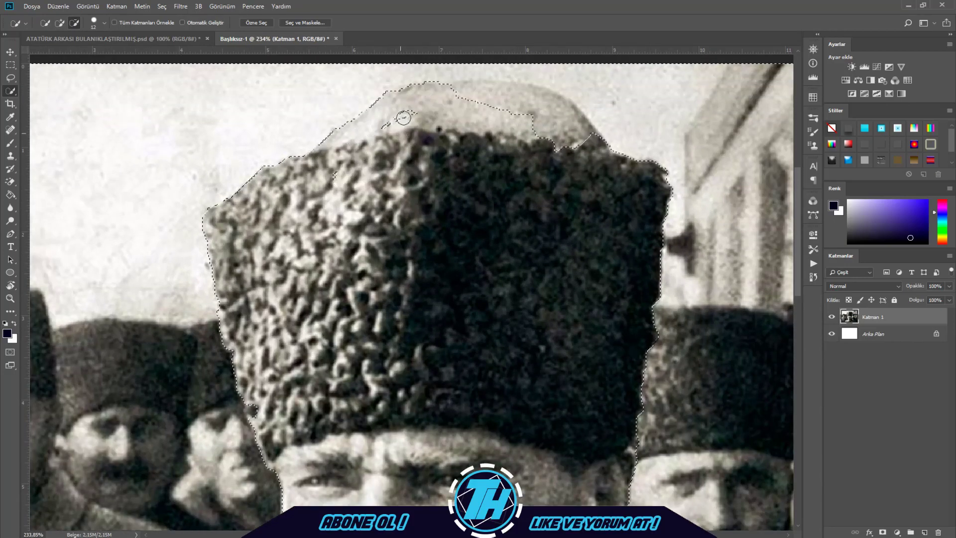
mouse_move(403, 117)
left_mouse_down()
mouse_move(458, 105)
mouse_move(378, 126)
mouse_move(570, 144)
mouse_move(522, 108)
mouse_move(472, 104)
mouse_move(511, 93)
left_mouse_up()
scroll(378, 172, "down", 3)
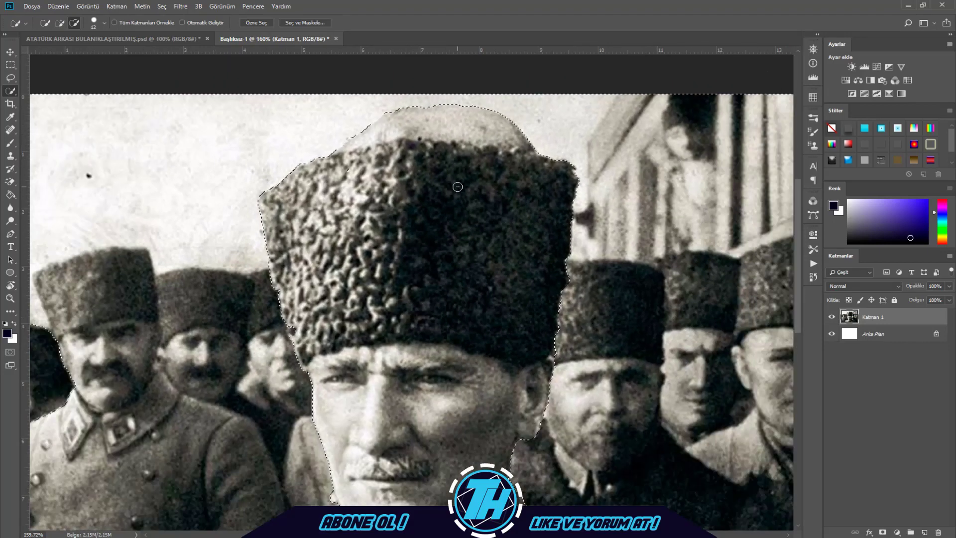
- Blur the selected background around the foreground man on Katman 1
scroll(458, 187, "down", 5)
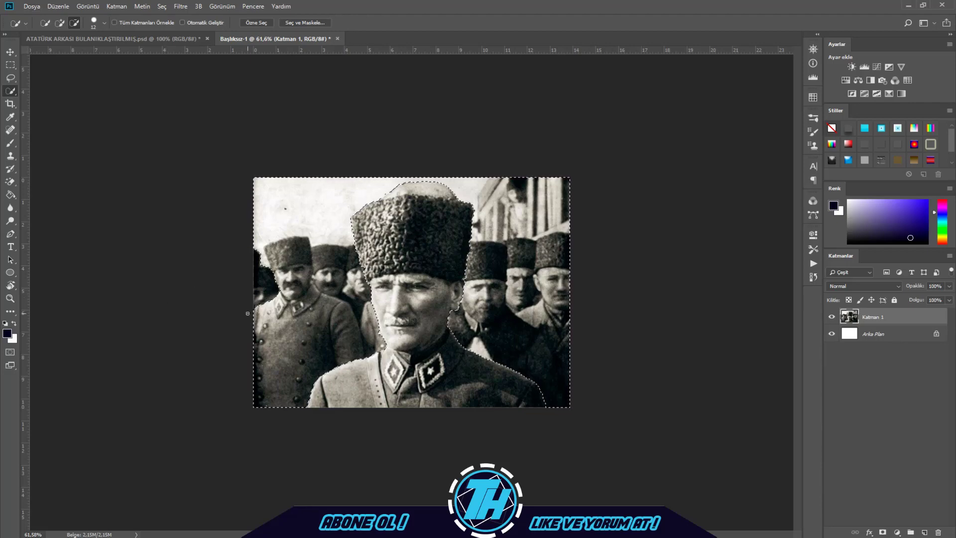
scroll(248, 314, "up", 6)
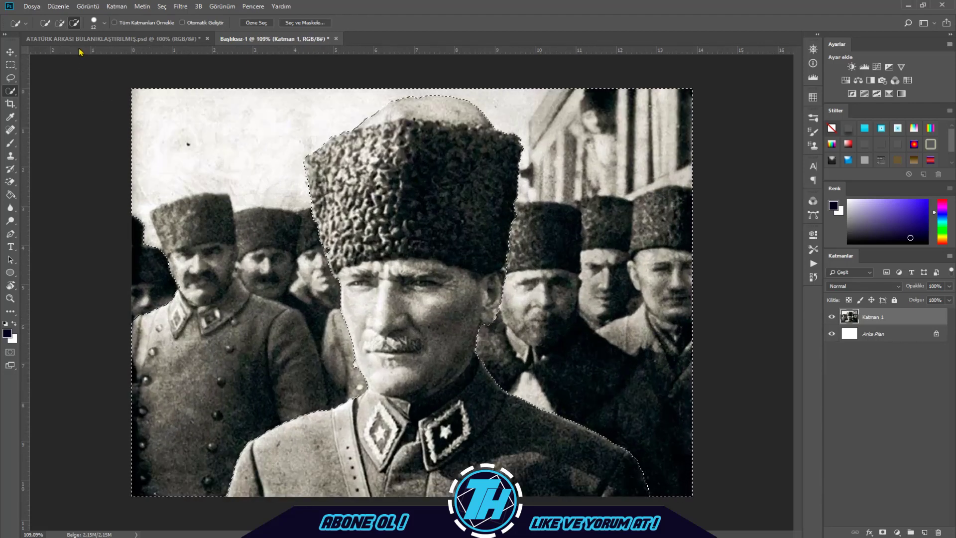
left_click(60, 23)
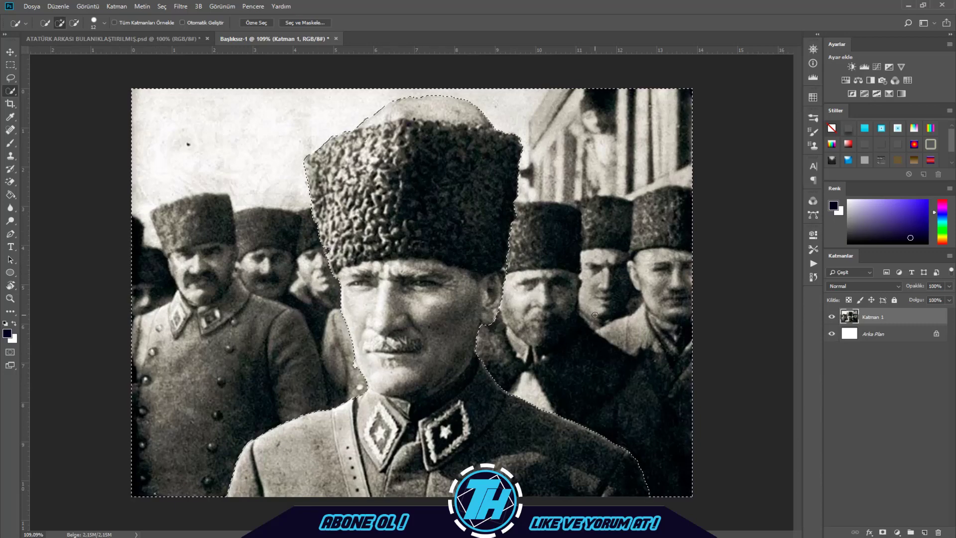
scroll(595, 315, "down", 7)
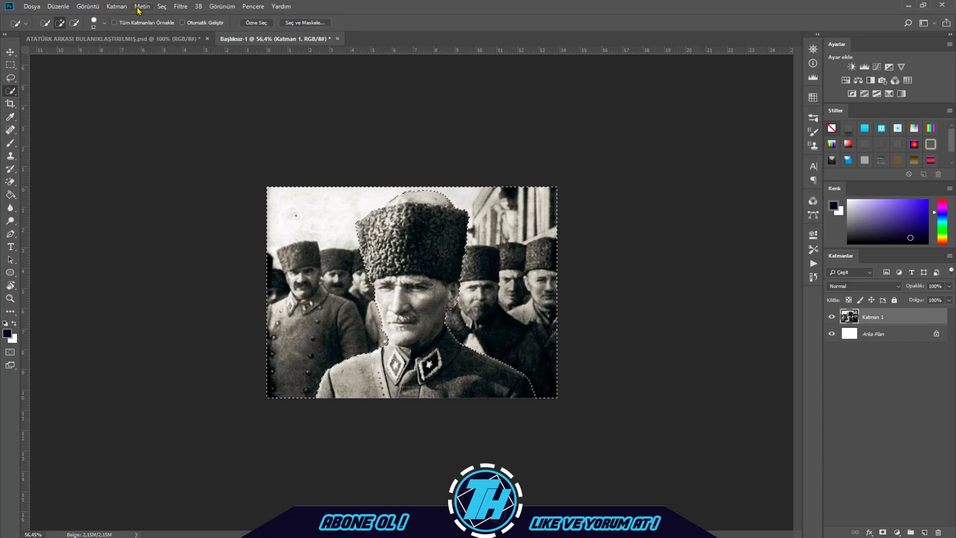
left_click(181, 7)
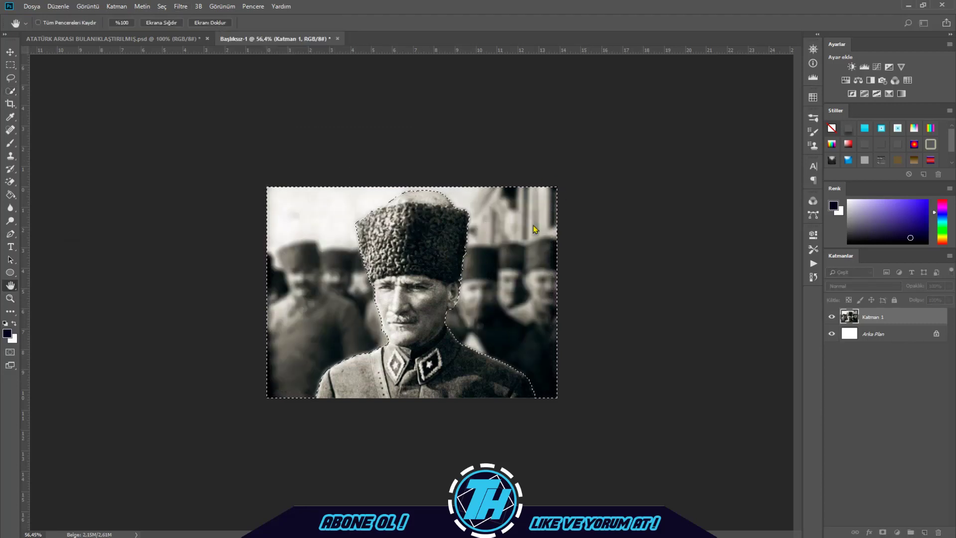
- Clear the background selection and return to the Move tool
key("v")
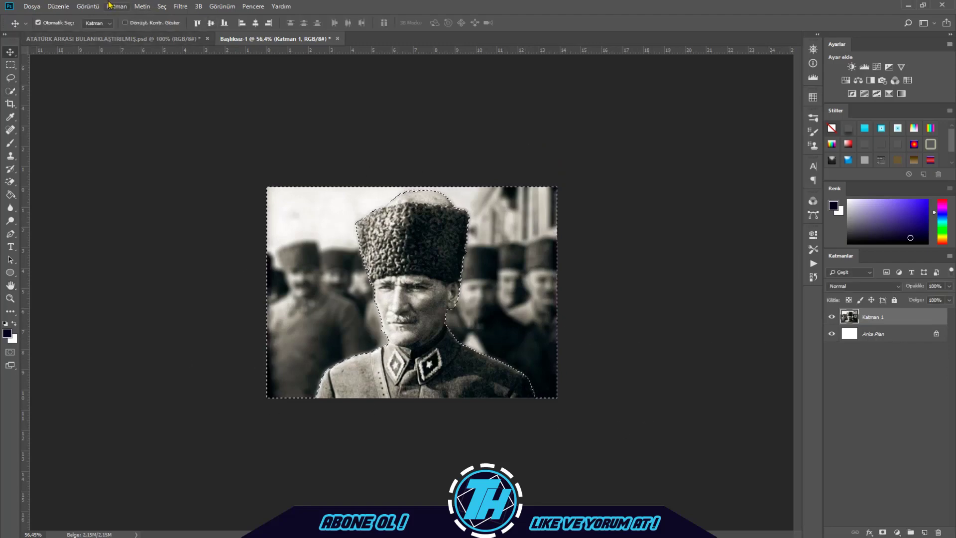
left_click(10, 64)
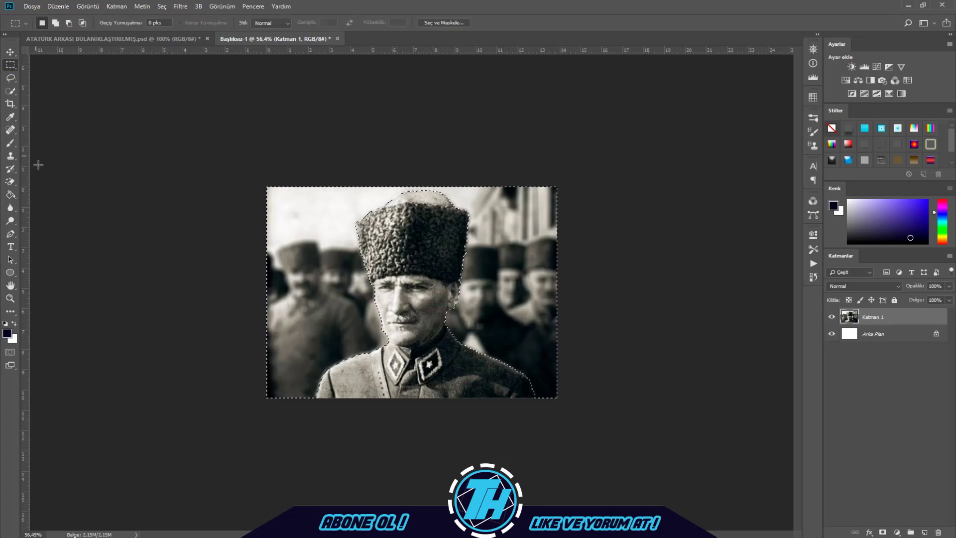
left_click(356, 251)
left_click(10, 51)
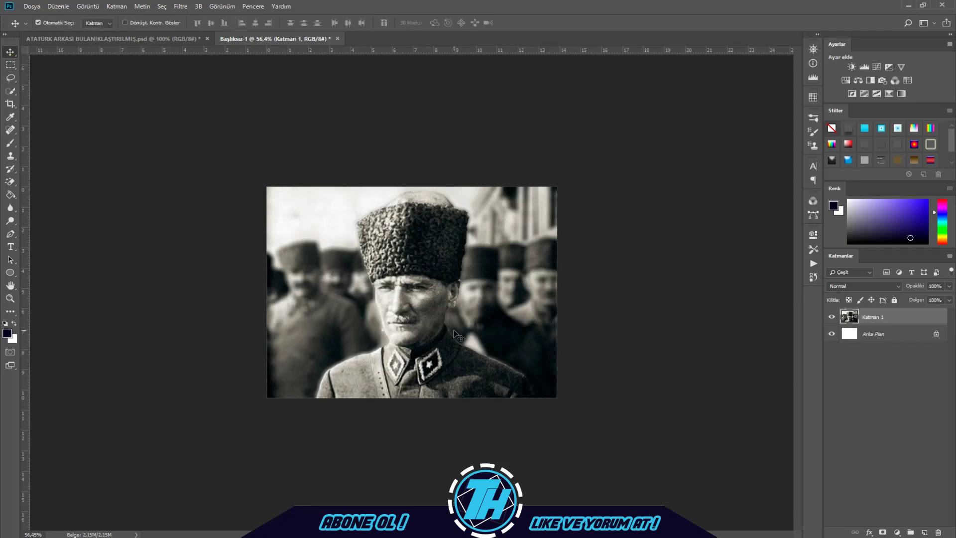
scroll(456, 348, "up", 5)
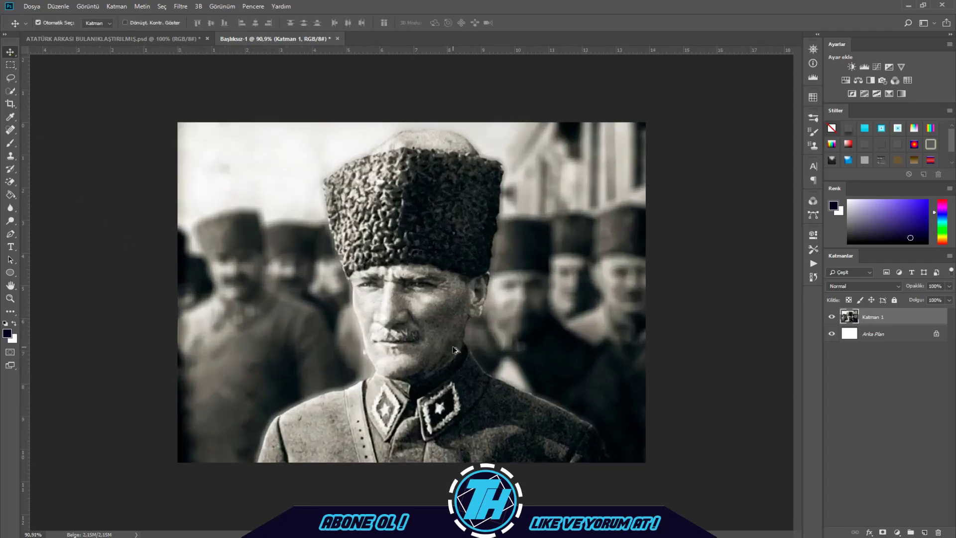
scroll(456, 350, "down", 2)
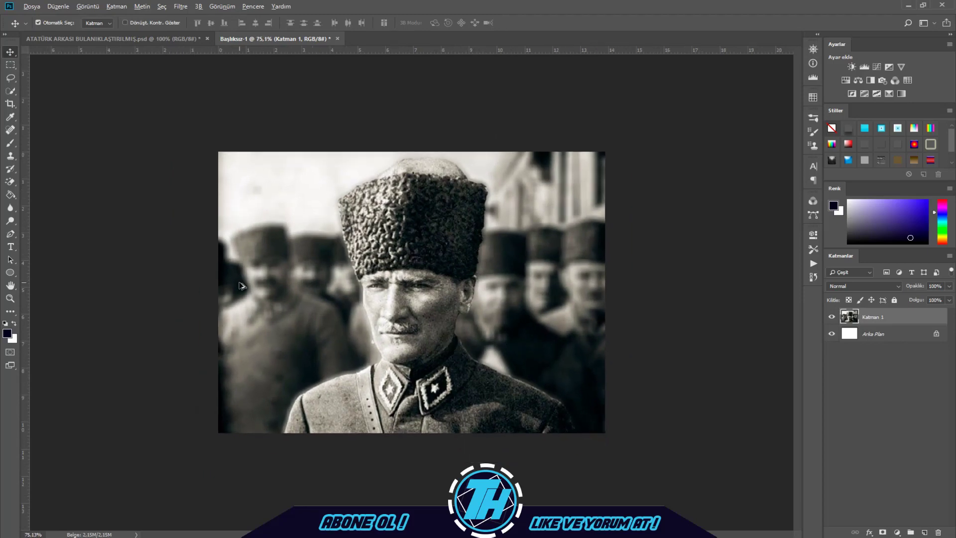
- Outline the unblurred white spot beside the man's jaw with a four-point Pen path and convert it to a selection
scroll(372, 349, "up", 10)
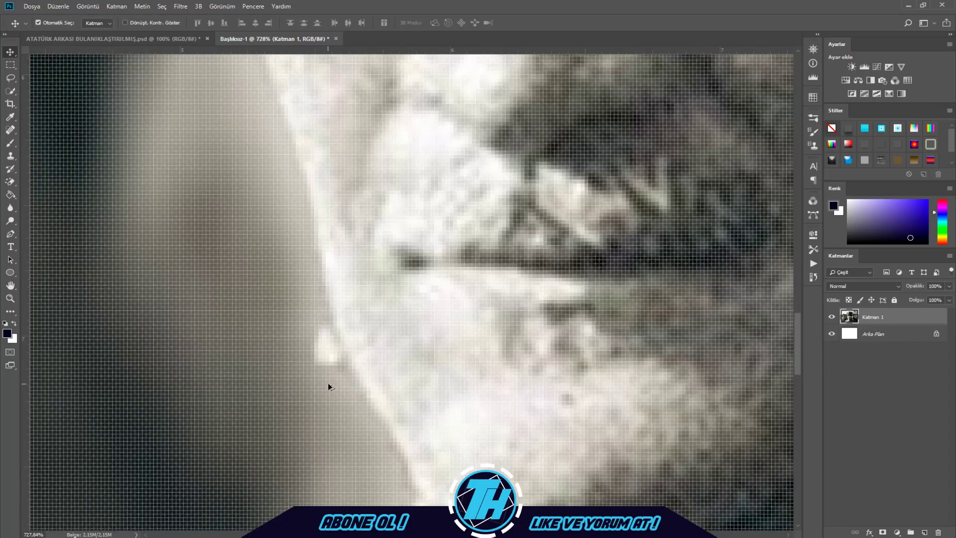
scroll(336, 366, "down", 3)
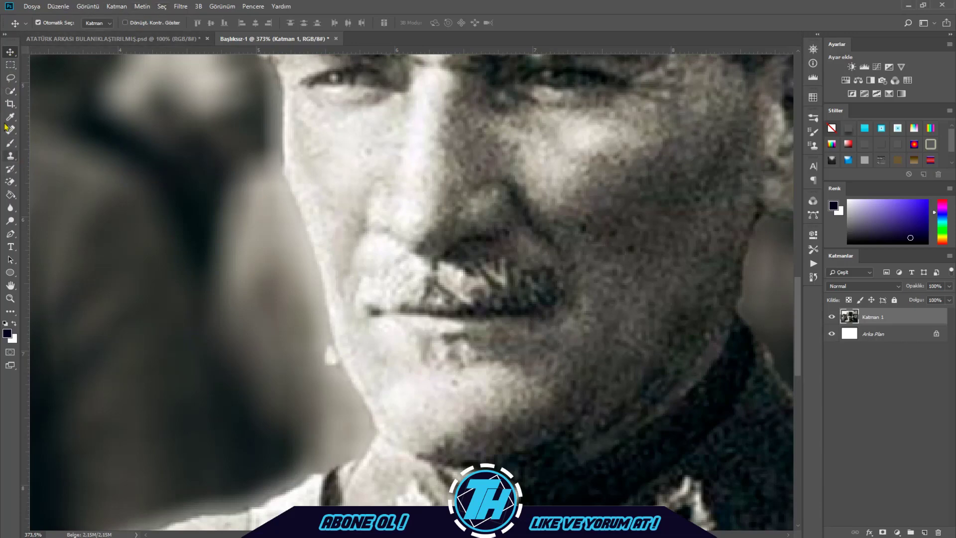
left_click(12, 235)
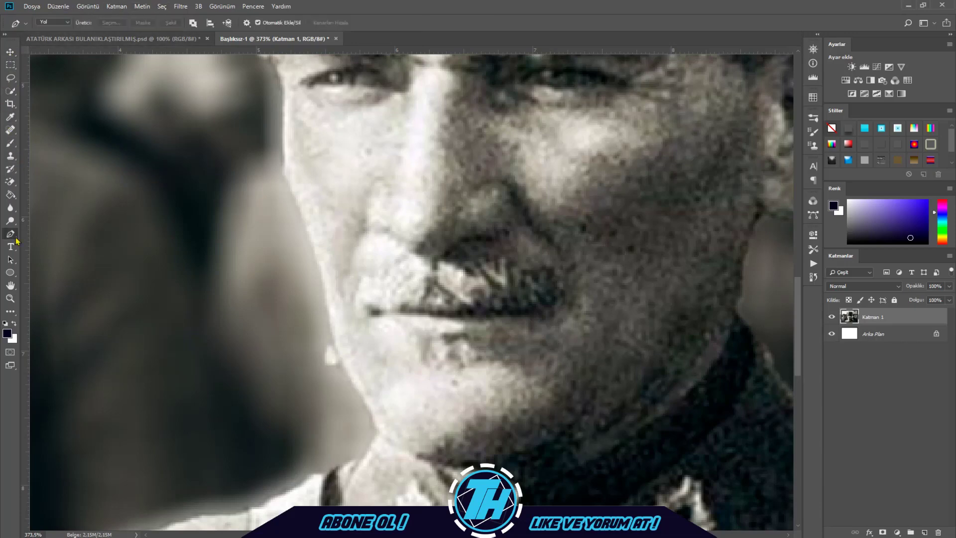
left_click(343, 366)
left_click(334, 339)
left_click(307, 352)
left_click(331, 385)
key("ctrl+z")
left_click(344, 366)
key("i")
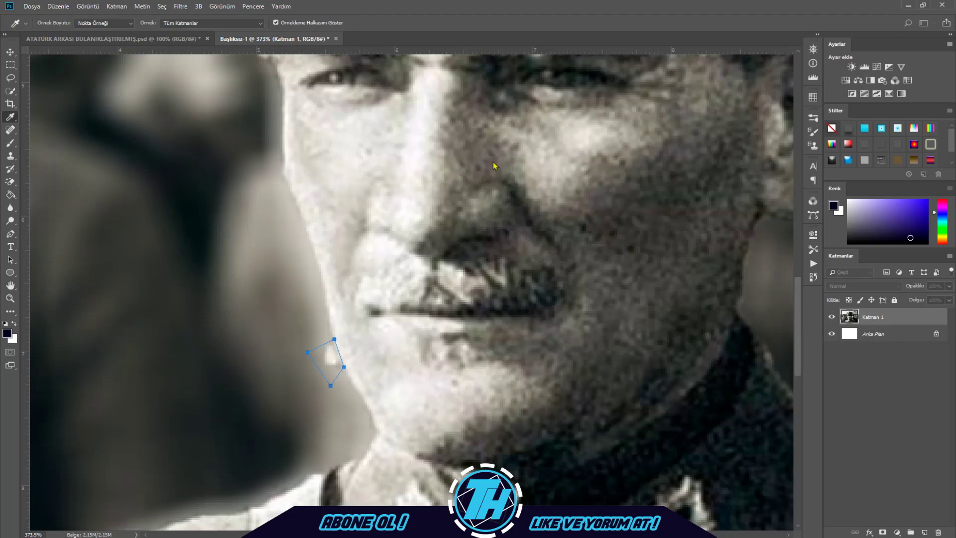
key("p")
key("ctrl+Return")
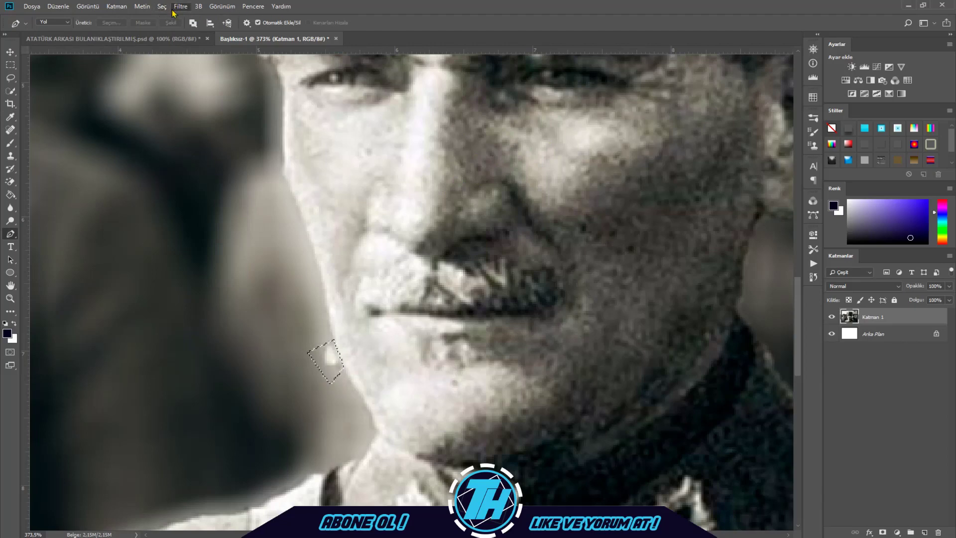
- Apply the Box Blur filter (Kutu Bulanıklaştırma) to the selected white spot beside the jaw
left_click(343, 168)
left_click(516, 133)
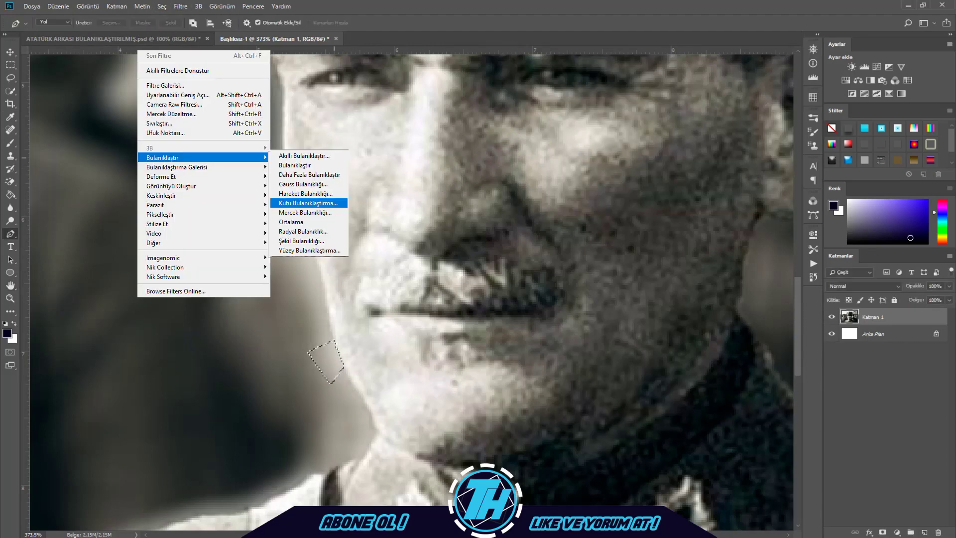
left_click(10, 65)
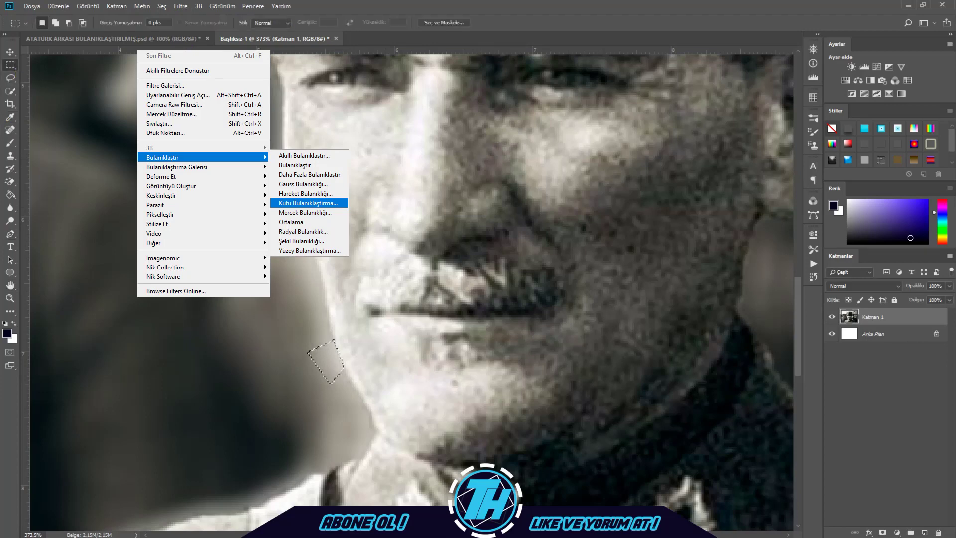
- Clear the selection beside the man's jaw and switch back to the Move tool
right_click(241, 205)
left_click(248, 211)
left_click(10, 51)
scroll(213, 172, "down", 3)
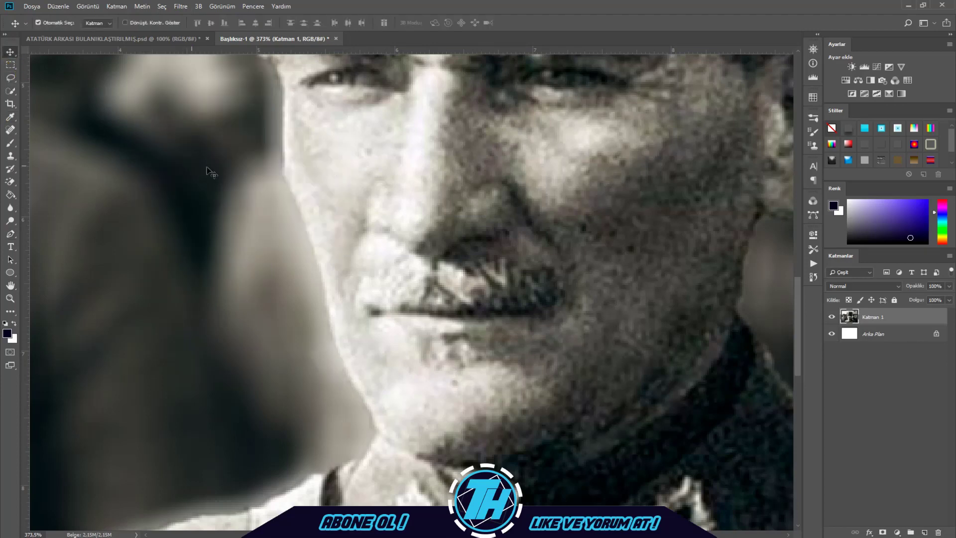
scroll(518, 295, "down", 4)
scroll(517, 295, "down", 2)
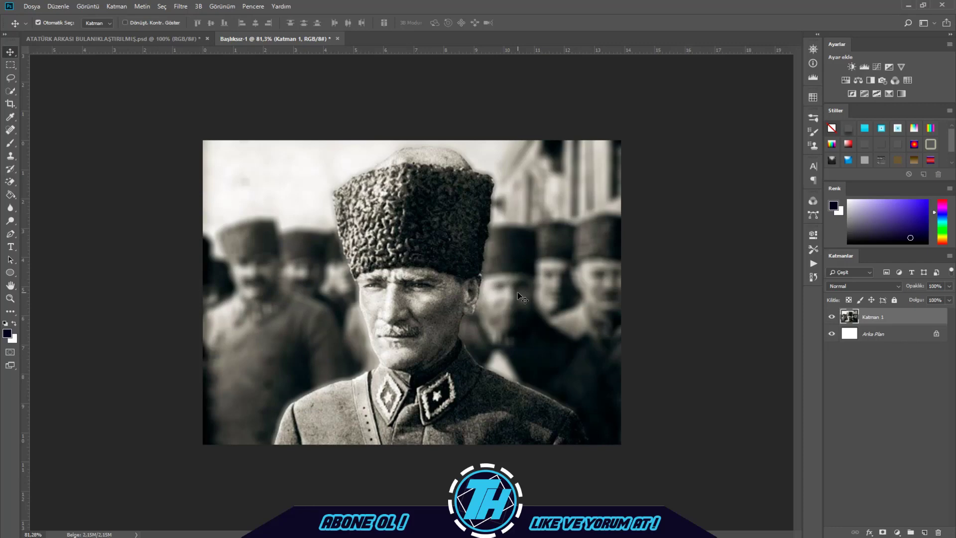
left_click(10, 96)
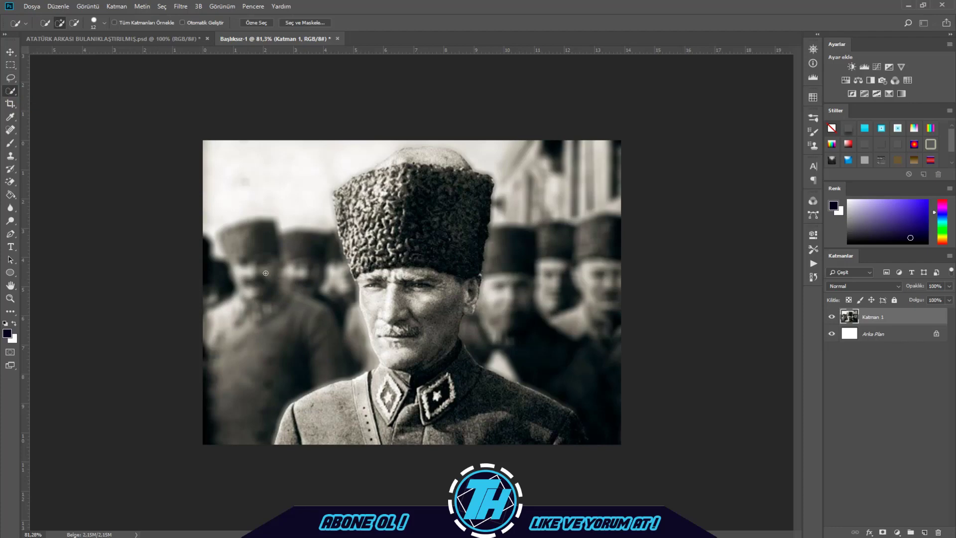
key("v")
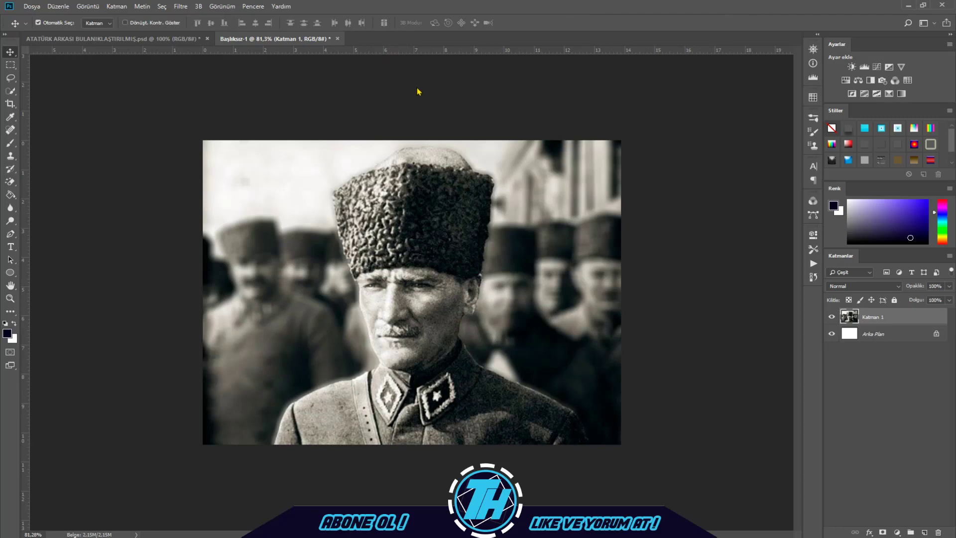
- Create a new document and paste the original unblurred group photo into it
key("ctrl+n")
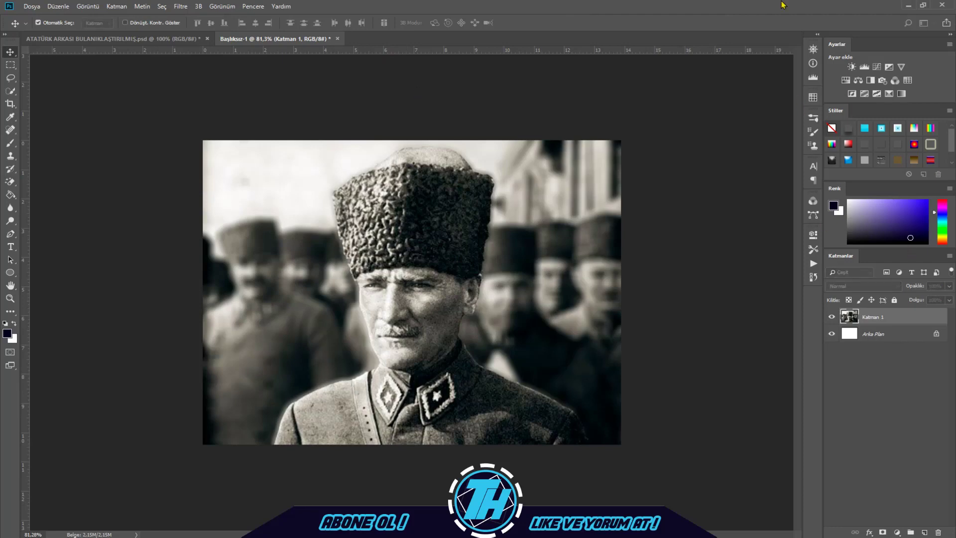
left_click(578, 121)
key("ctrl+v")
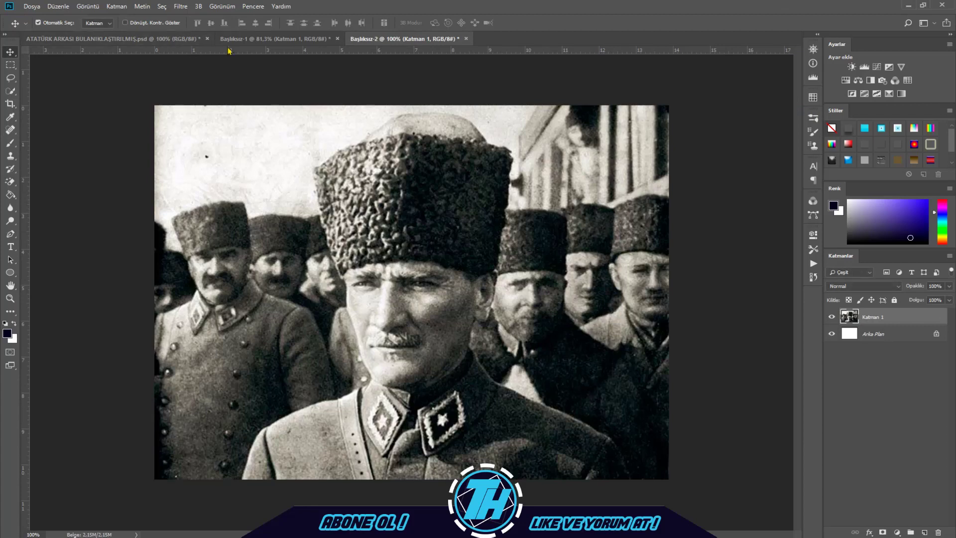
left_click(272, 42)
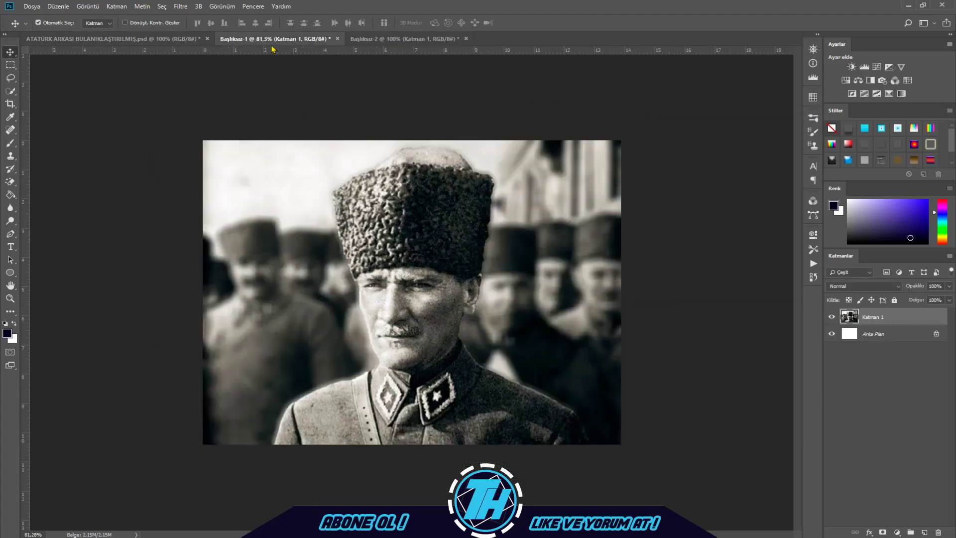
left_click(12, 92)
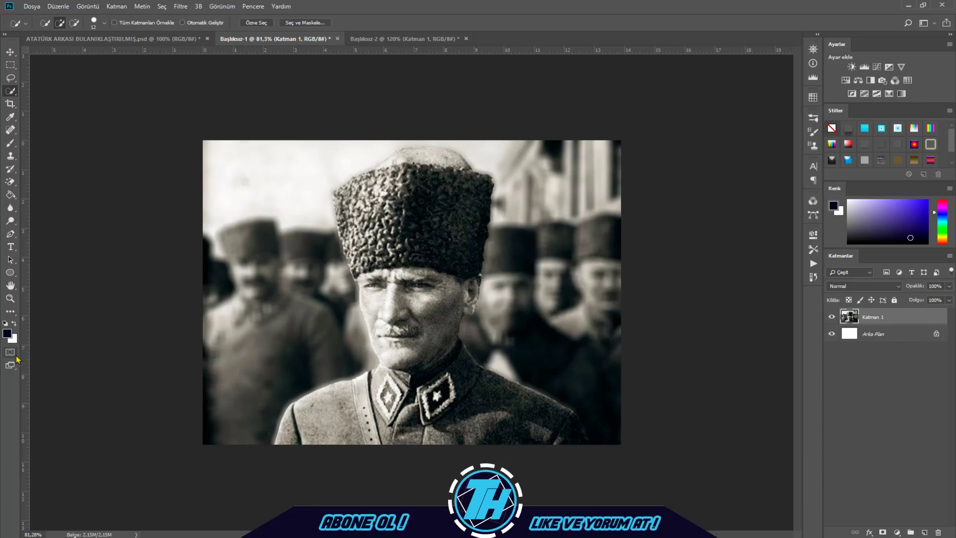
- In the Başlıksız-2 document, start a Pen path at the photo's lower edge and trace up the foreground man's left-hand sleeve
left_click(11, 234)
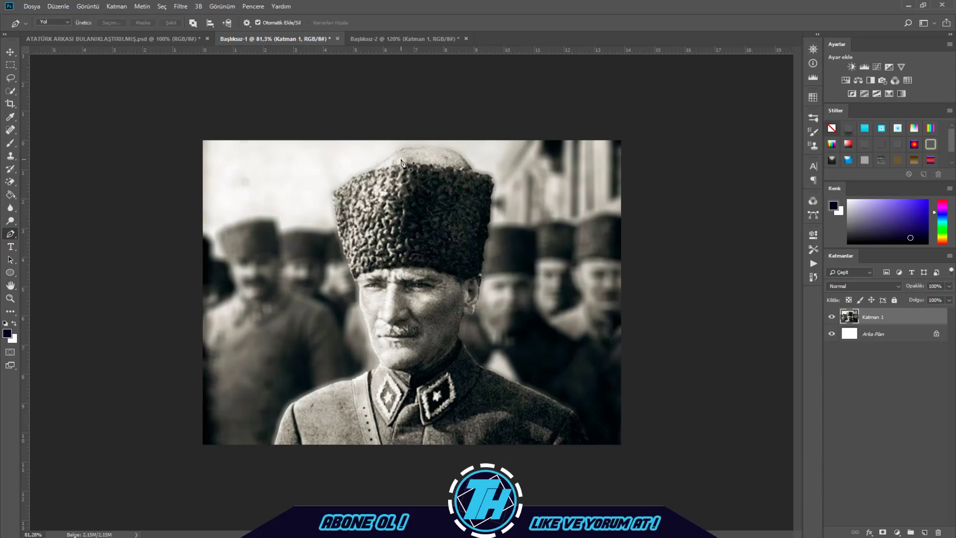
left_click(404, 39)
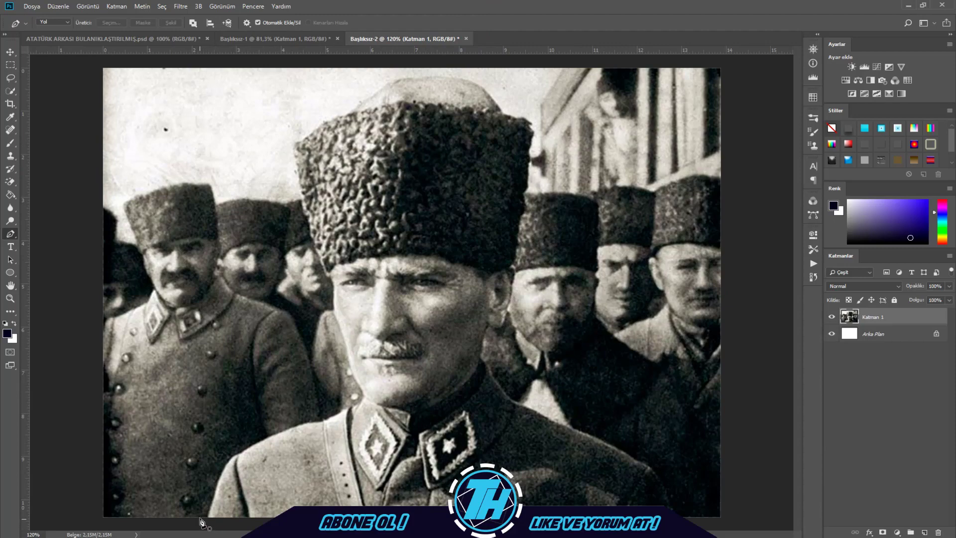
scroll(207, 518, "up", 6)
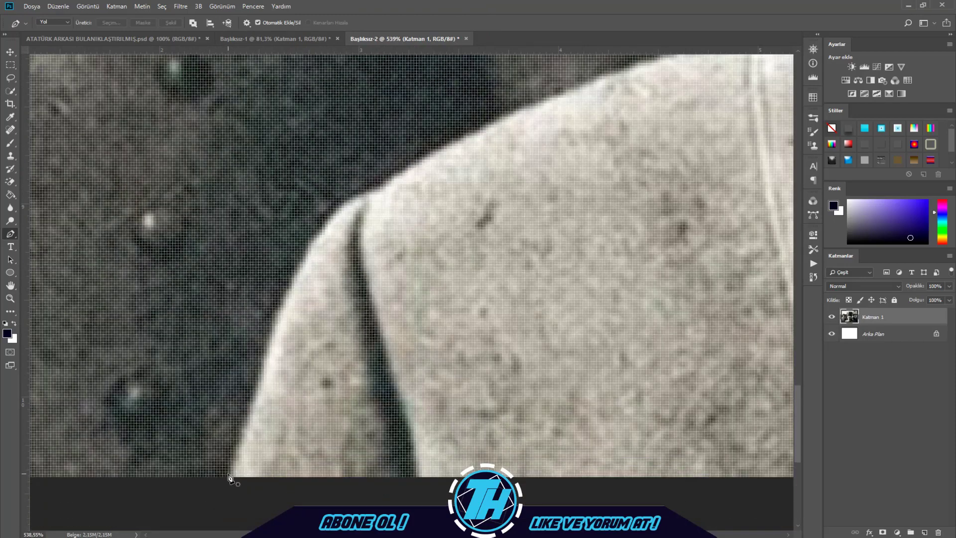
scroll(227, 479, "down", 1)
left_click(228, 472)
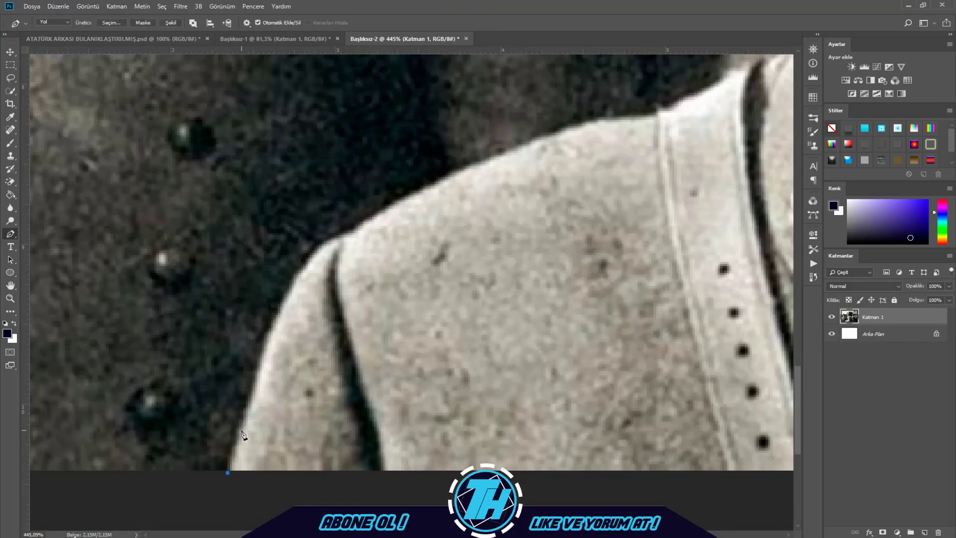
left_click(241, 430)
left_click(255, 375)
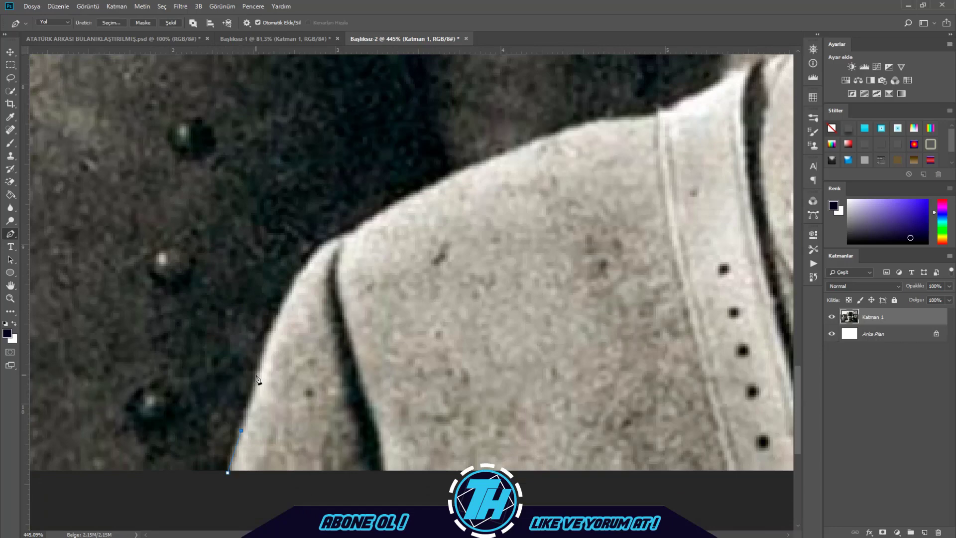
left_click(273, 320)
left_click(308, 261)
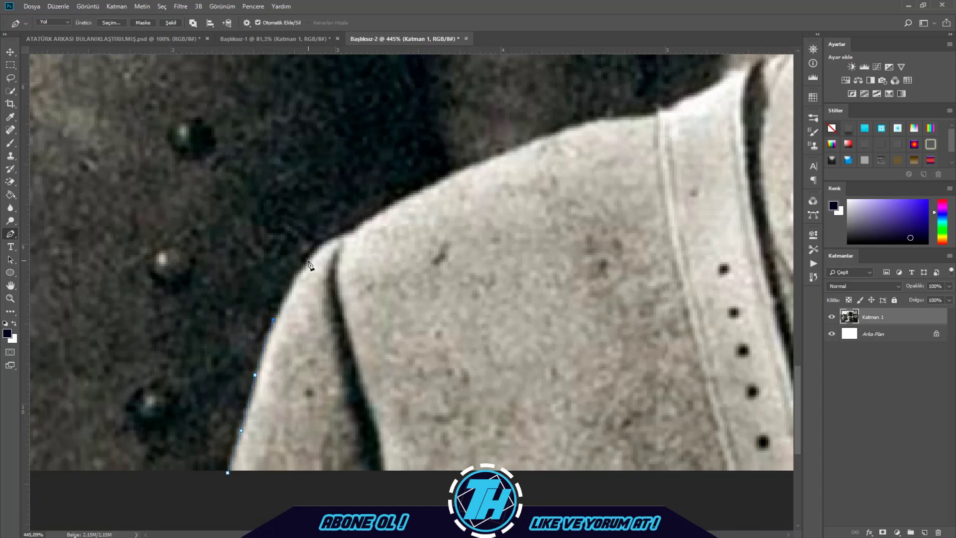
- Continue the Pen path over the top of the shoulder and past the strap toward the collar
left_click(335, 237)
left_click(363, 224)
left_click(393, 208)
scroll(509, 286, "up", 2)
left_click(461, 212)
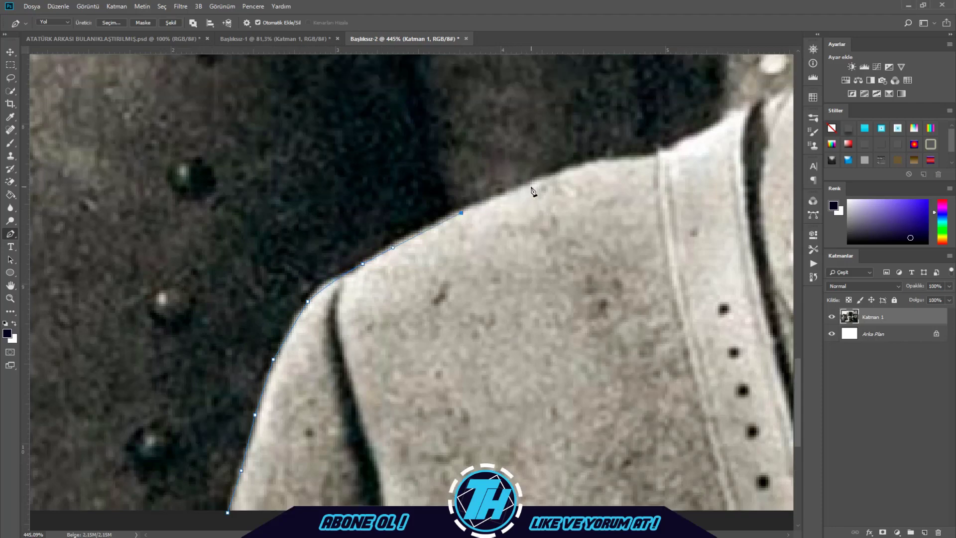
left_click(530, 185)
left_click(596, 159)
left_click(652, 157)
left_click(722, 122)
- Extend the Pen path along the collar's upper edge and around the corner where it meets the chin
scroll(722, 124, "up", 8)
scroll(740, 303, "right", 10)
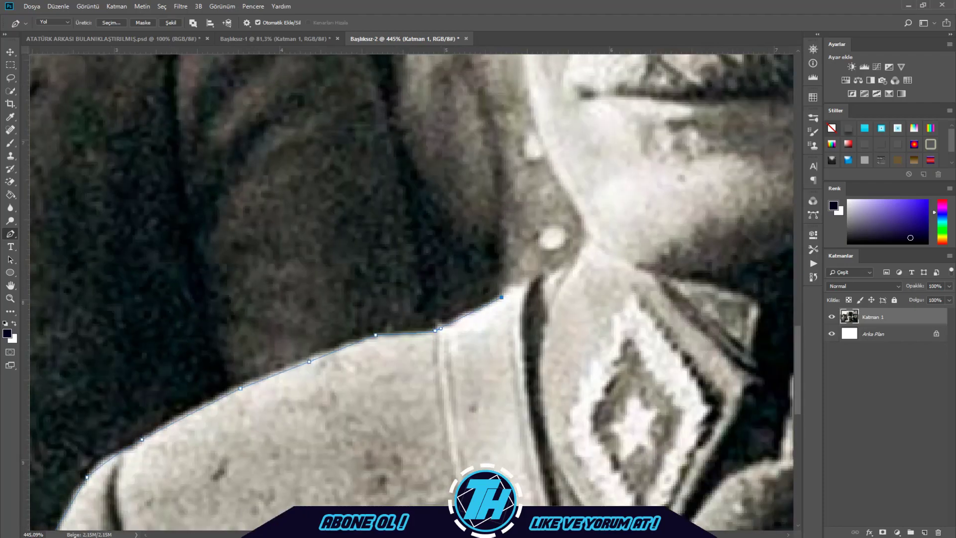
left_click(538, 274)
left_click(547, 273)
left_click(559, 270)
left_click(570, 266)
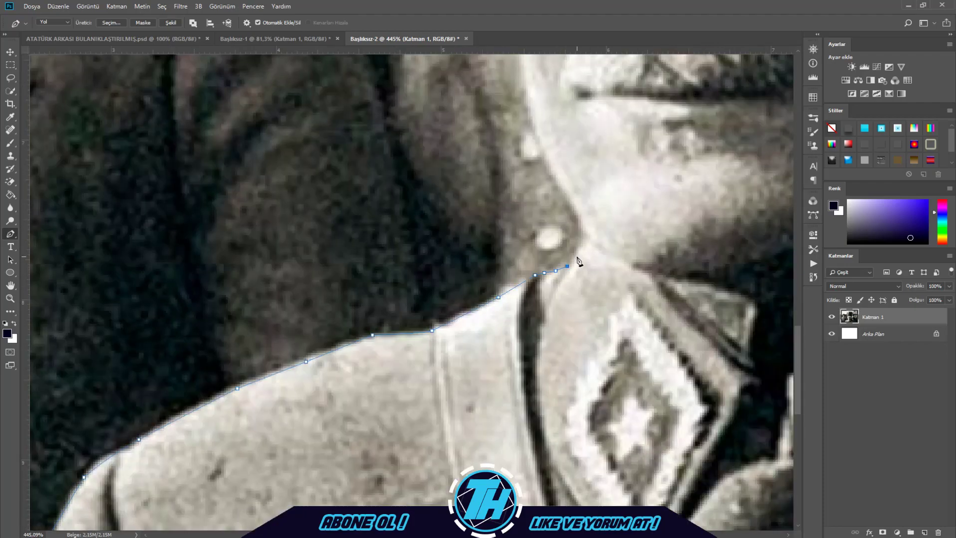
left_click(576, 255)
left_click(581, 244)
left_click(583, 226)
left_click(578, 213)
left_click(572, 205)
- Trace the Pen path up the jawline and lower cheek with closely spaced anchor points
scroll(577, 216, "up", 5)
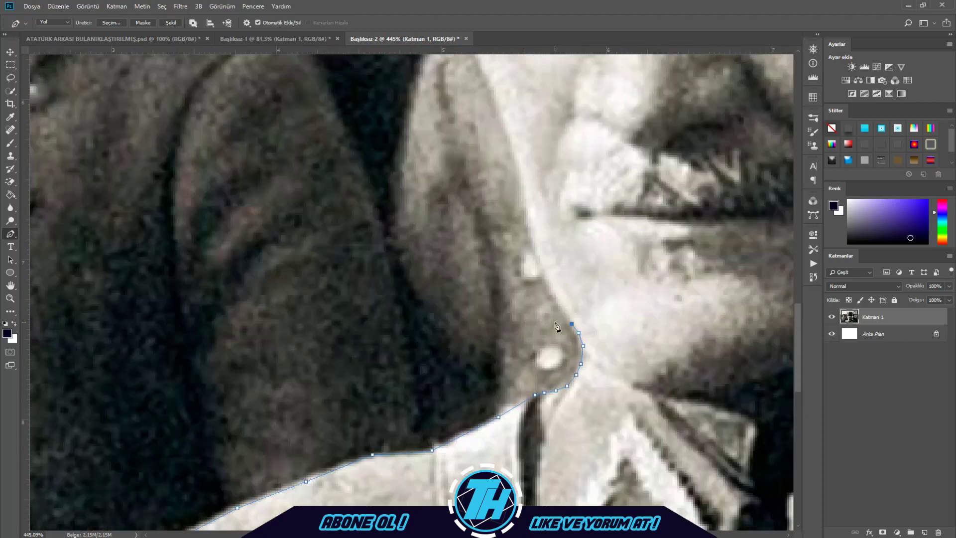
left_click(551, 295)
left_click(538, 254)
left_click(526, 208)
scroll(515, 191, "up", 3)
left_click(521, 252)
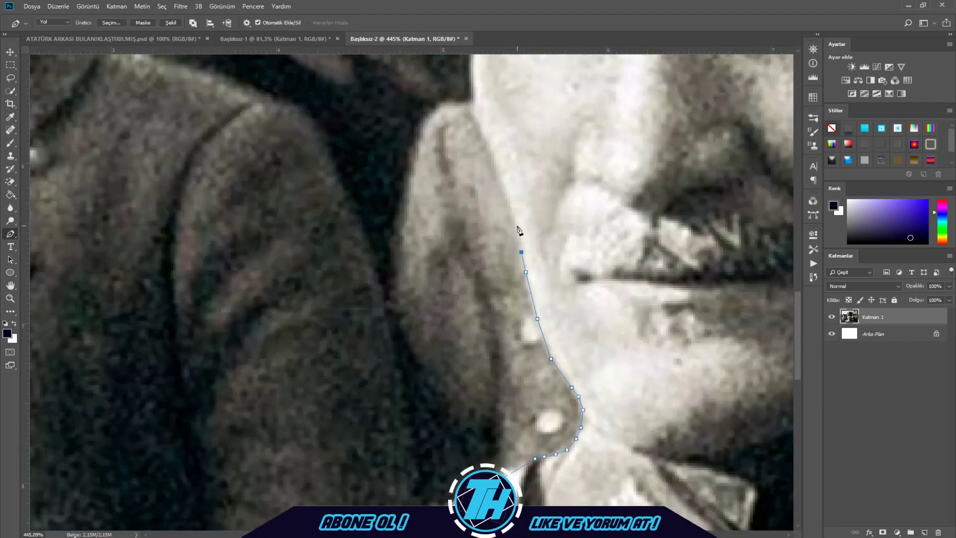
left_click(518, 223)
left_click(510, 204)
left_click(503, 183)
left_click(492, 157)
left_click(476, 121)
- Continue the Pen path up the cheek beside the eye to the temple below the fur hat
scroll(472, 125, "up", 7)
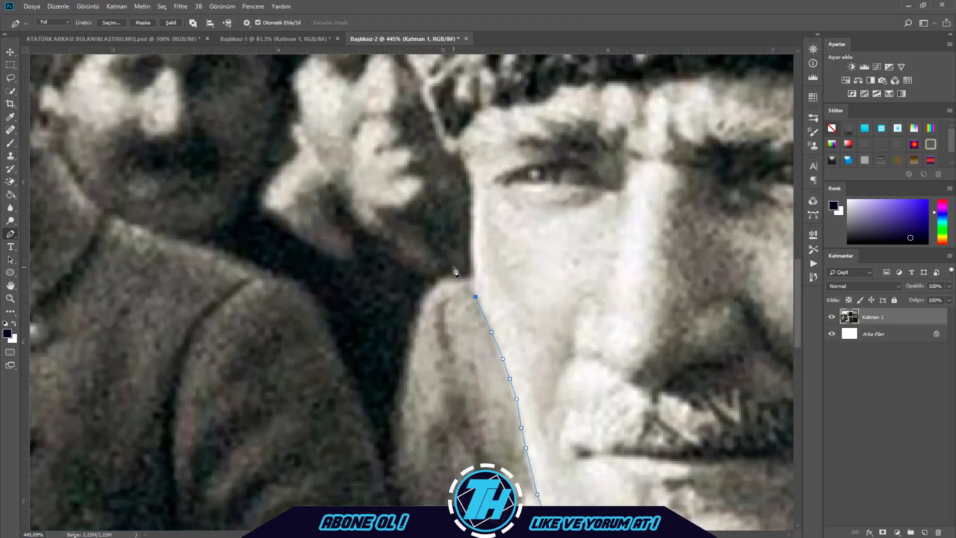
scroll(455, 271, "up", 2)
left_click(471, 284)
left_click(471, 242)
left_click(469, 215)
left_click(457, 196)
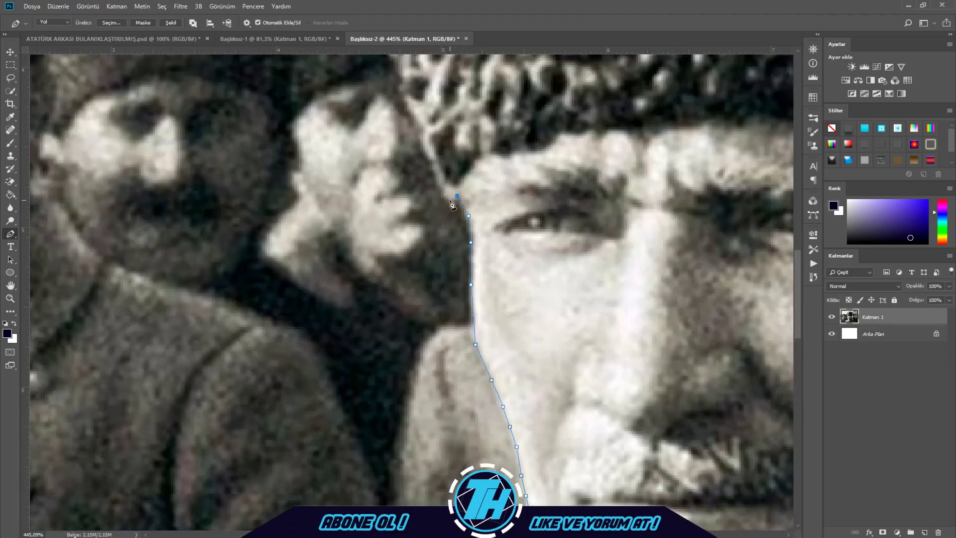
- Trace the Pen path along the lower part of the fur hat's left-hand edge
left_click(450, 201)
left_click(440, 184)
left_click(431, 166)
left_click(423, 149)
left_click(414, 124)
scroll(405, 295, "up", 6)
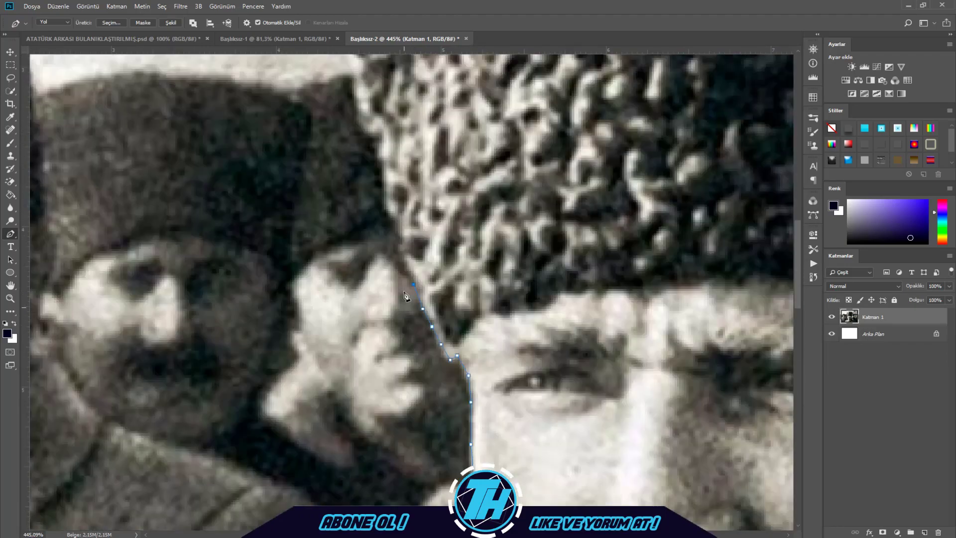
scroll(406, 296, "up", 1)
left_click(404, 273)
left_click(395, 243)
left_click(384, 218)
left_click(384, 192)
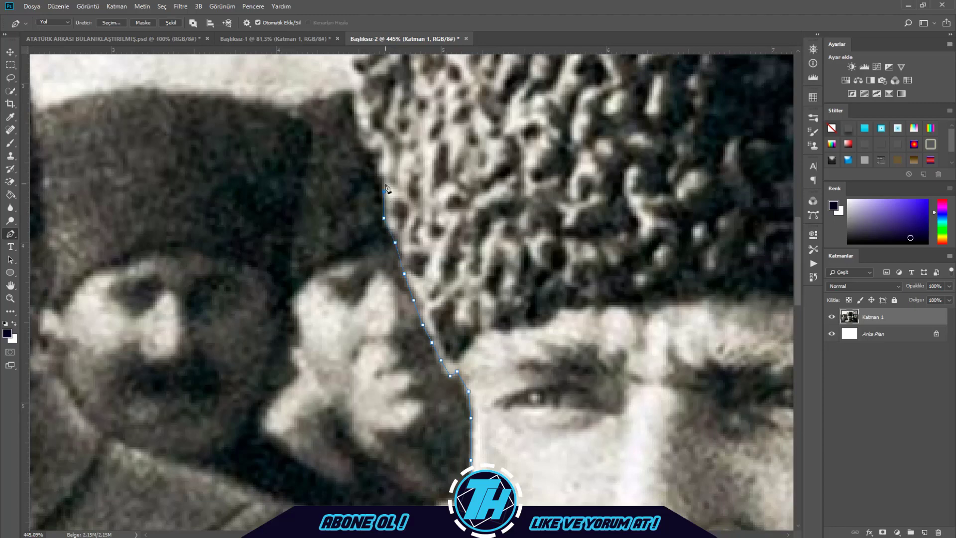
- Carry the Pen path up the hat's side past the background men's hats to the bright sky area
scroll(386, 188, "up", 4)
left_click(377, 280)
left_click(380, 260)
left_click(363, 253)
left_click(356, 217)
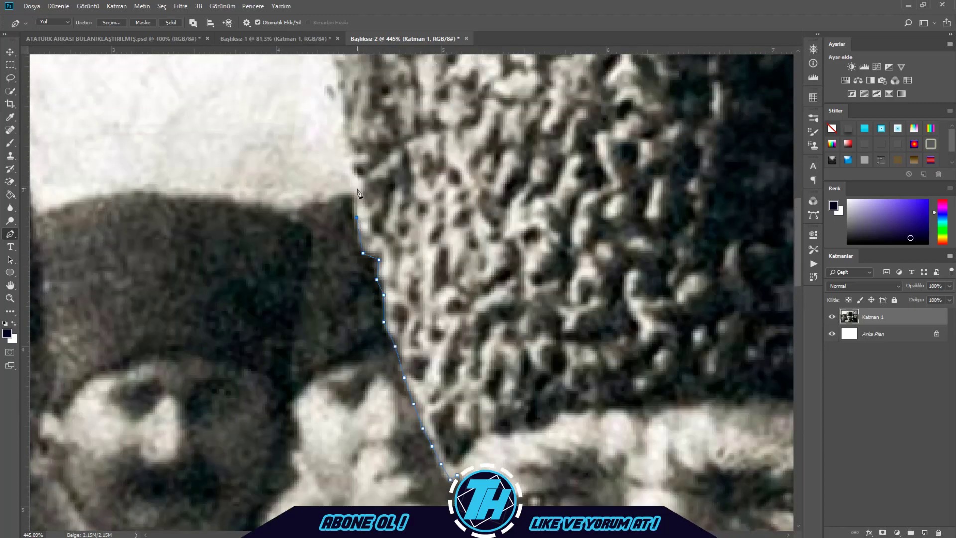
left_click(352, 182)
left_click(347, 156)
left_click(345, 135)
left_click(338, 102)
- Trace the Pen path around the hat's upper left-hand corner and onto its slanted upper edge
scroll(338, 105, "up", 6)
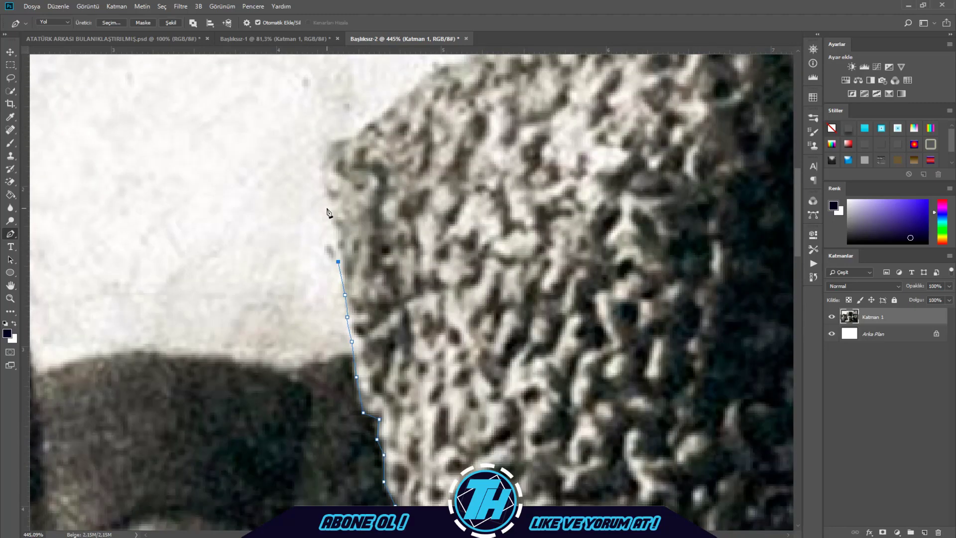
left_click(329, 208)
left_click(322, 172)
left_click(324, 155)
left_click(338, 139)
left_click(361, 127)
scroll(364, 121, "up", 1)
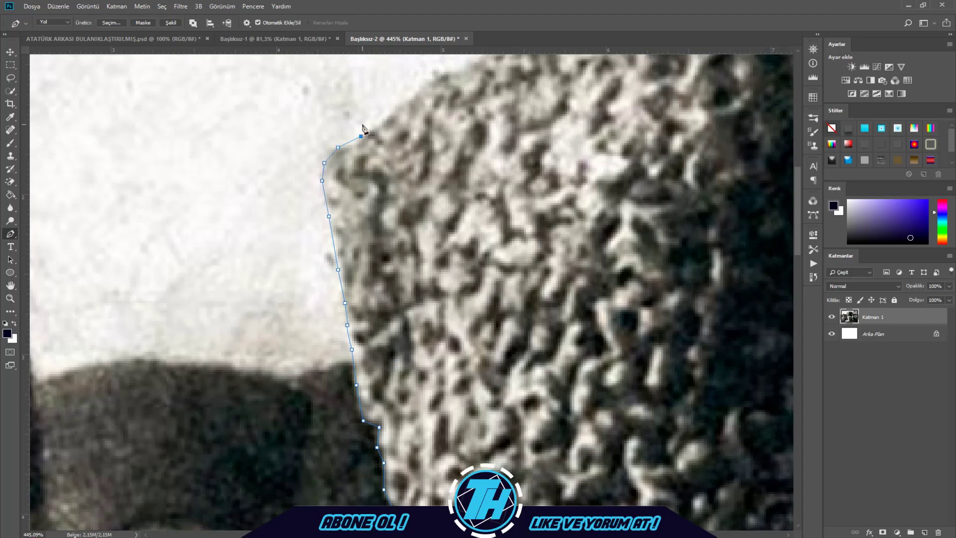
scroll(364, 129, "up", 6)
left_click(393, 112)
left_click(418, 94)
left_click(432, 78)
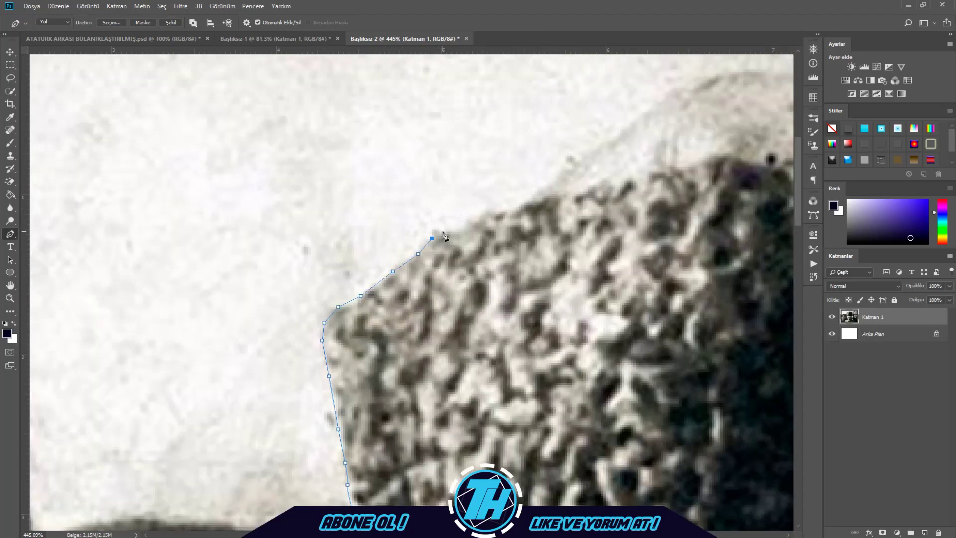
- Continue the Pen path along the hat's slanted fur edge and onto the pale crown
left_click(443, 232)
left_click(476, 220)
left_click(503, 209)
left_click(532, 197)
left_click(551, 183)
left_click(576, 163)
left_click(616, 136)
- Trace the Pen path over the curve of the hat's pale crown to its highest part
scroll(659, 150, "up", 2)
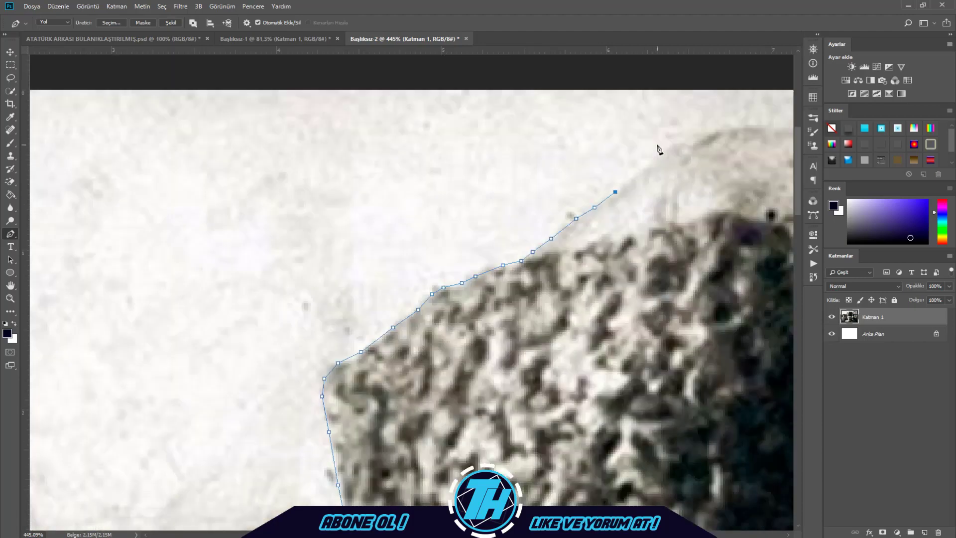
scroll(659, 150, "up", 1)
left_click(657, 169)
left_click(689, 153)
left_click(718, 137)
left_click(752, 133)
left_click(772, 133)
left_click(789, 134)
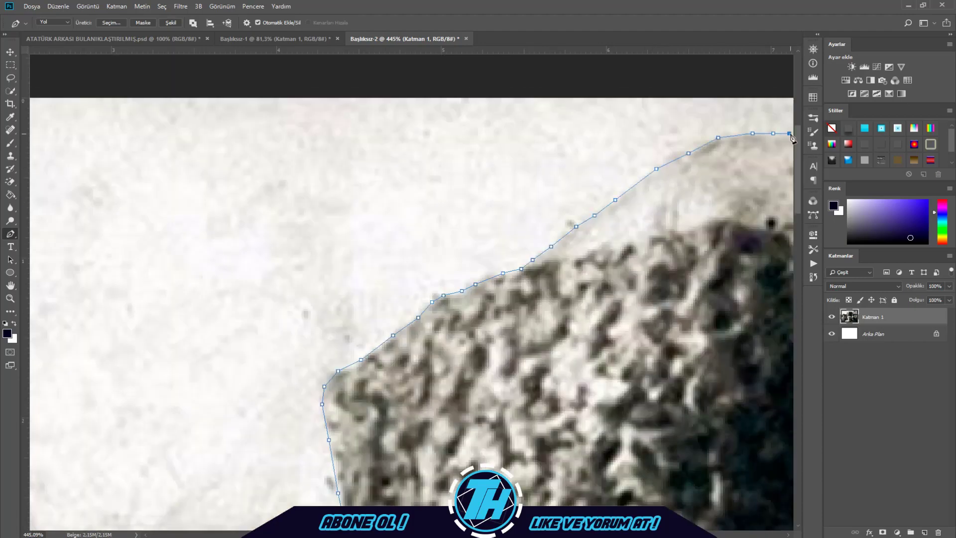
- Close the Pen path outside the canvas around the left-hand background, ending at the starting point by the sleeve
scroll(718, 308, "down", 4)
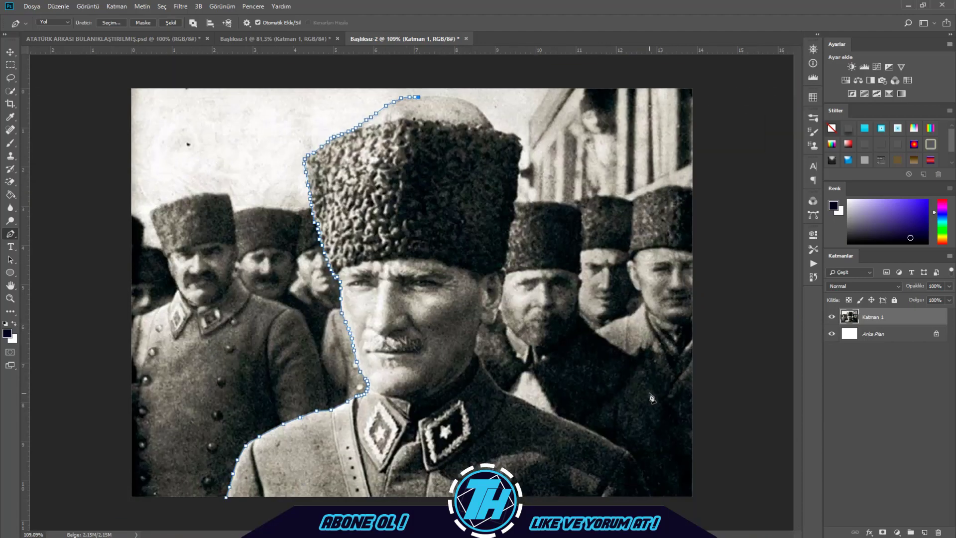
left_click(418, 96)
left_click(81, 80)
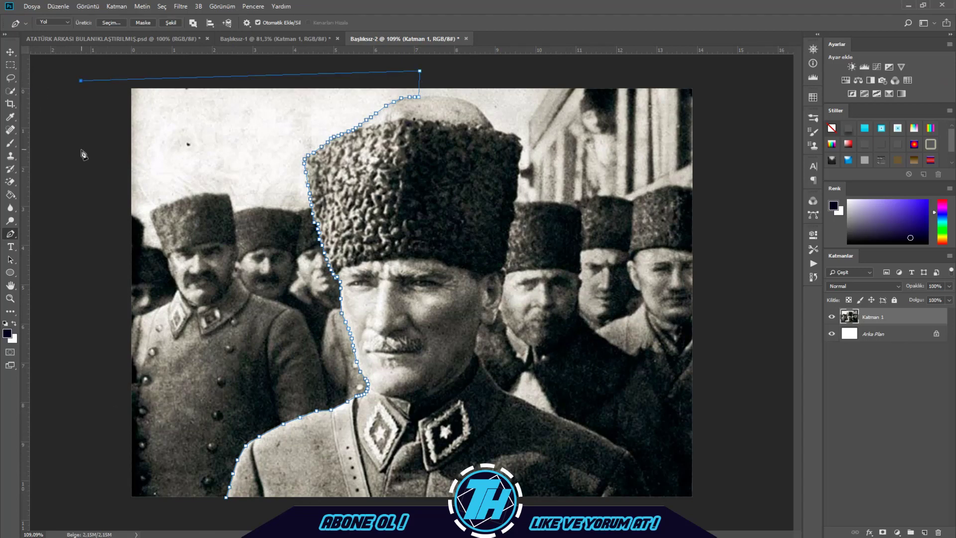
left_click(94, 391)
left_click(99, 518)
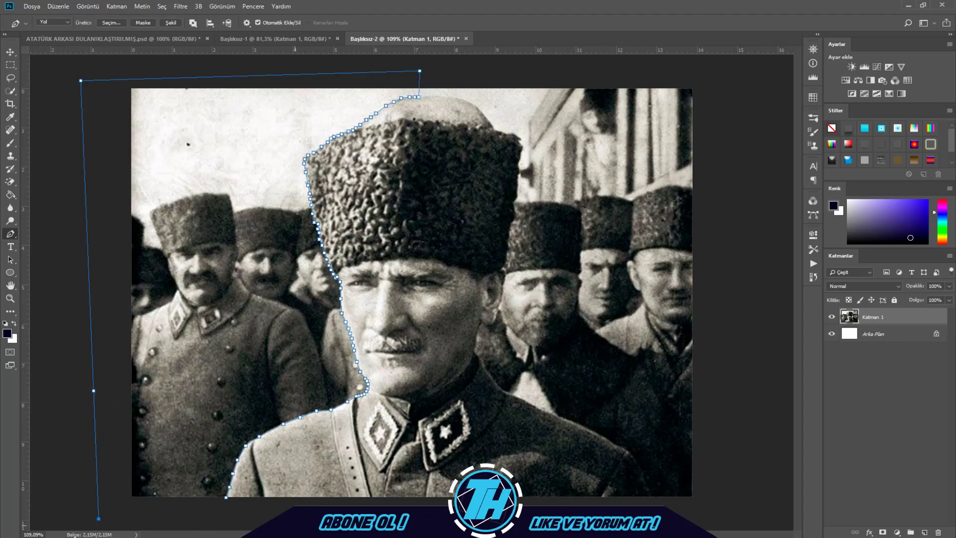
left_click(213, 517)
left_click(227, 498)
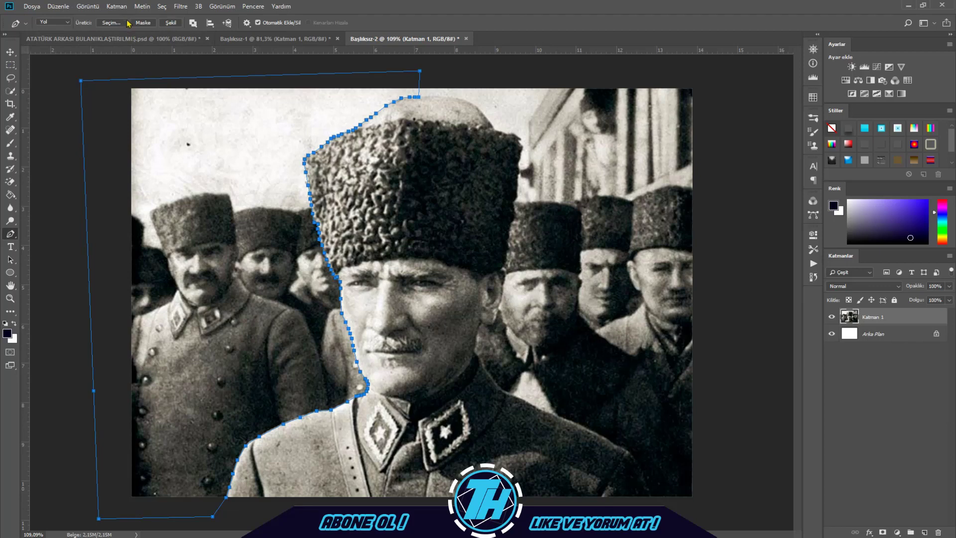
- Convert the closed Pen path around the left-hand background into a selection
key("i")
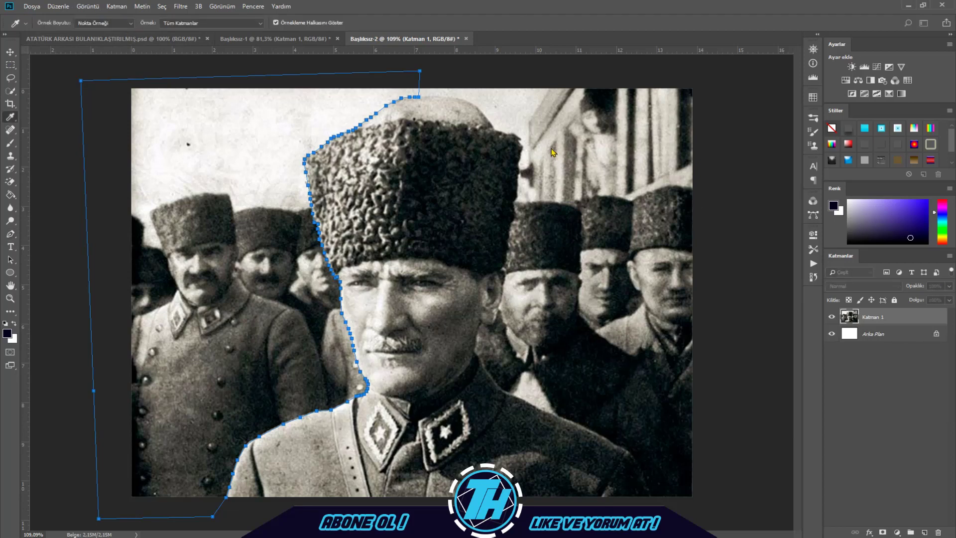
key("p")
key("ctrl+Return")
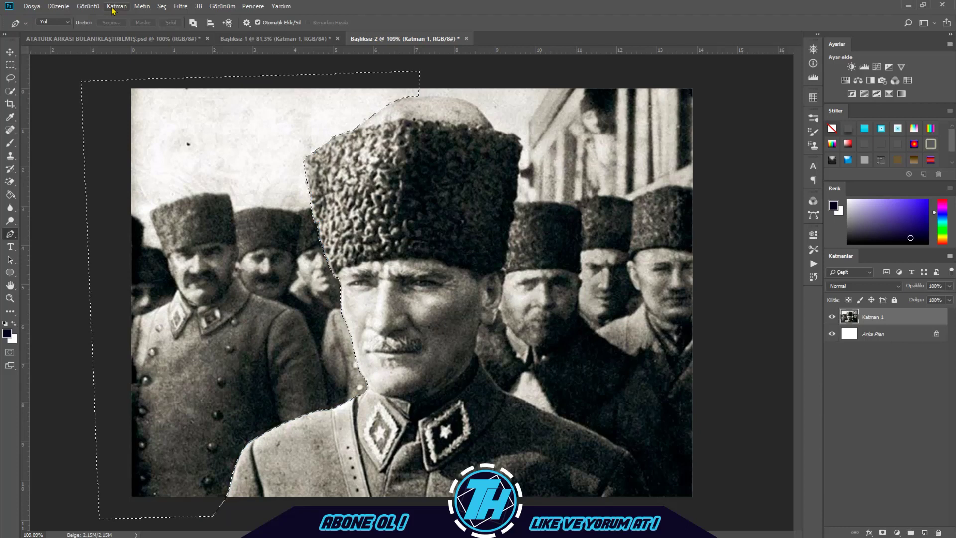
- Apply a Box Blur (Kutu Bulanıklaştırma) to the selected left-hand background of the photo layer
left_click(181, 6)
mouse_move(205, 133)
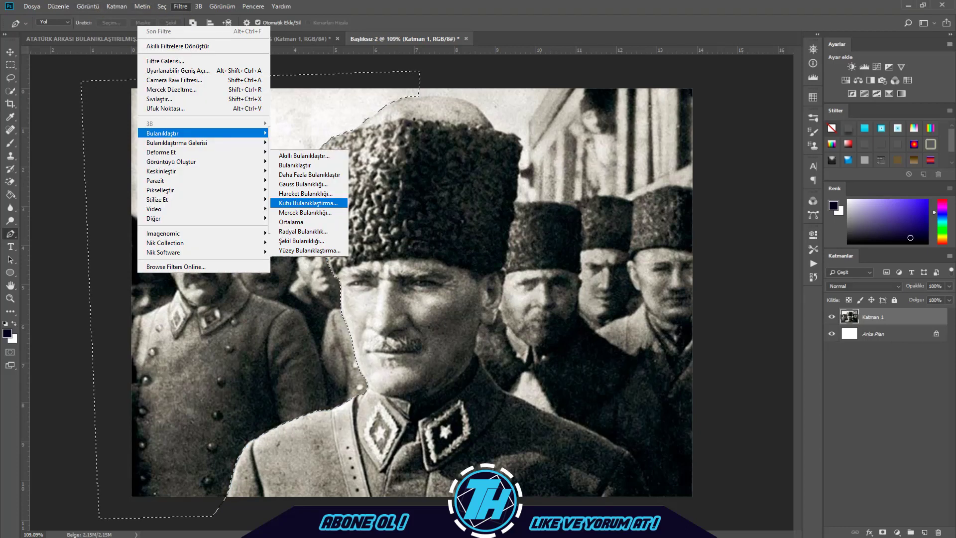
left_click(314, 203)
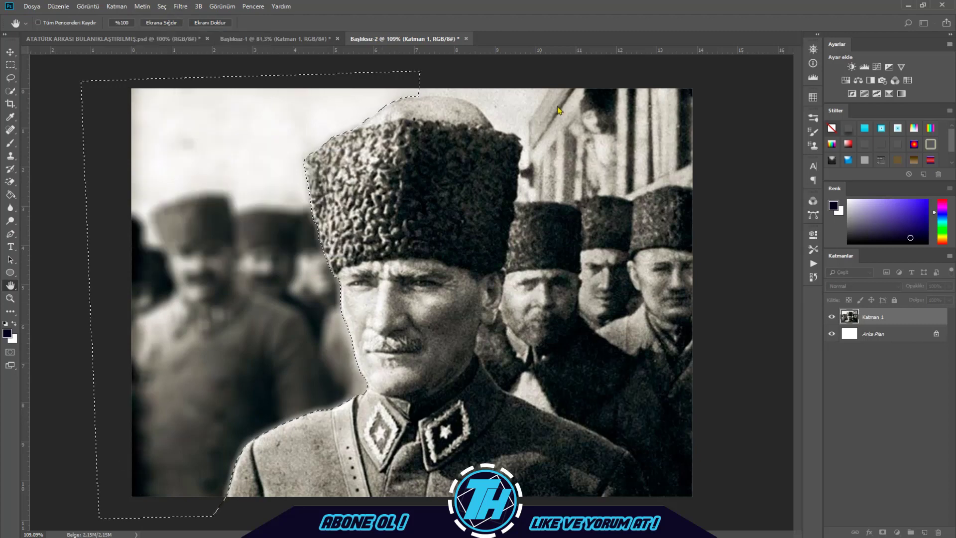
key("p")
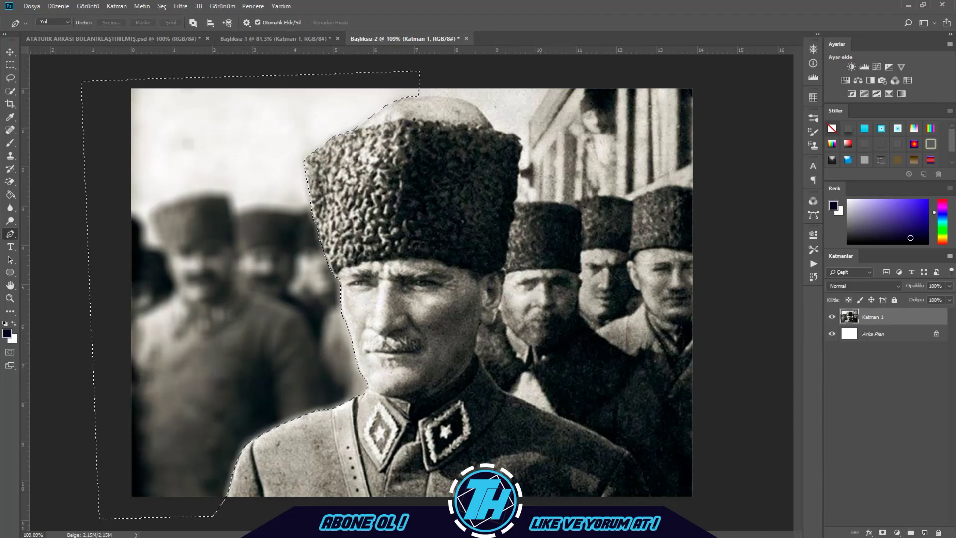
- Delete the selected left-hand background from Katman 1, deselect, and hide the white Arka Plan layer
key("Delete")
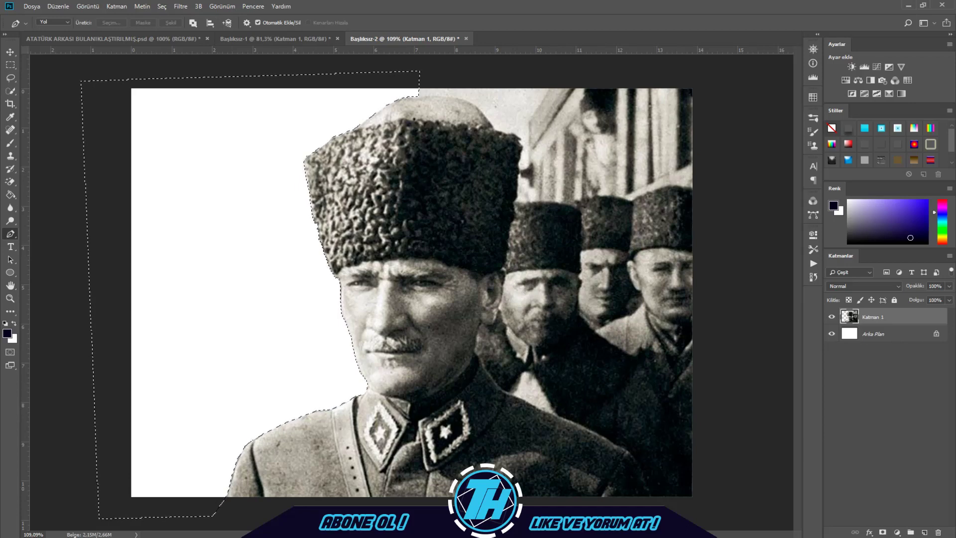
left_click(11, 65)
left_click(166, 153)
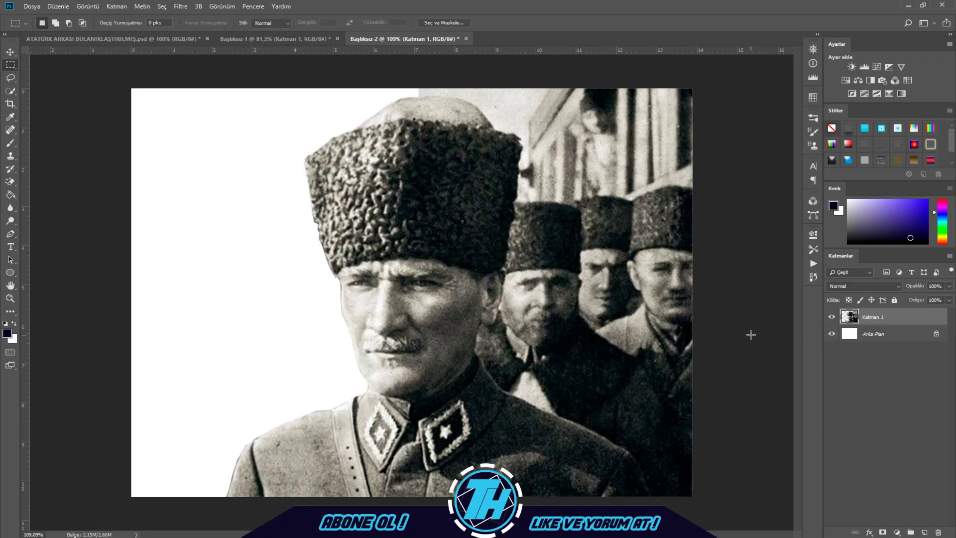
left_click(832, 336)
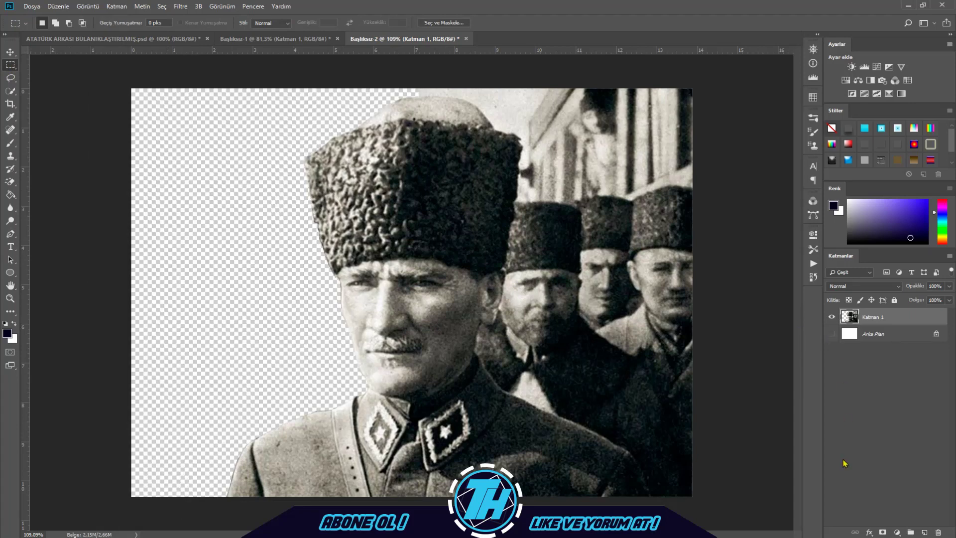